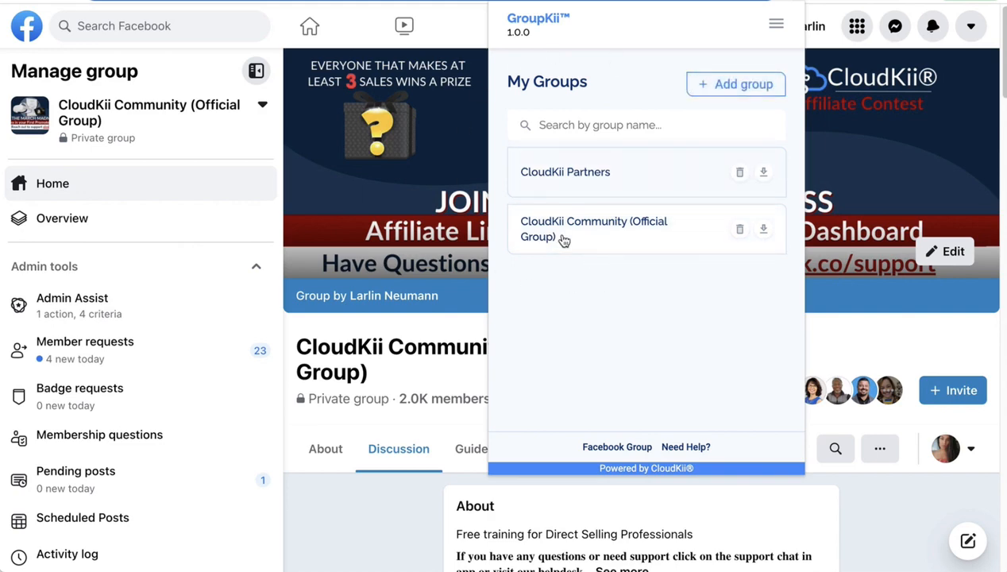
# Review the message variants in the Welcome global segment, close its editor and return to the group list.
pyautogui.click(605, 238)
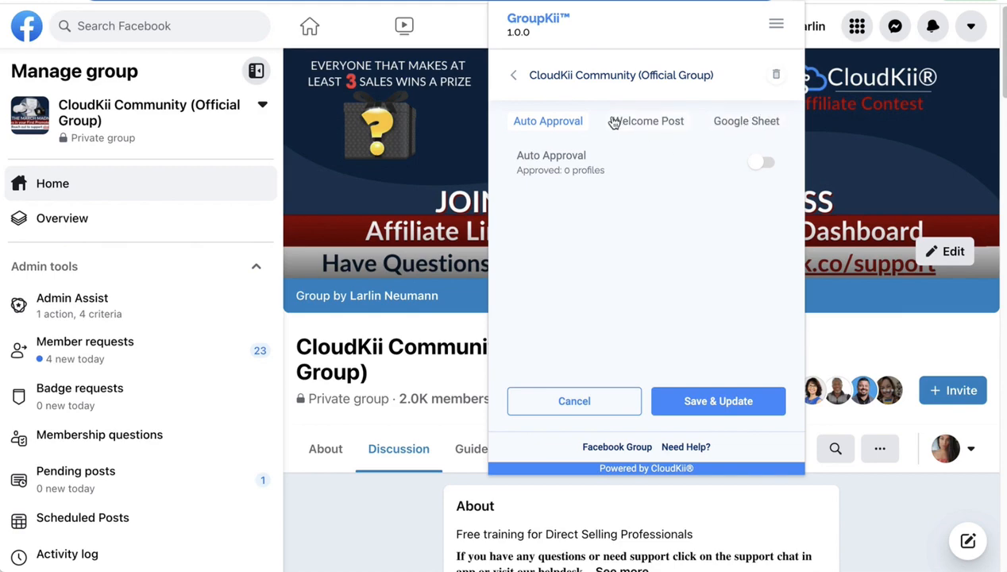
pyautogui.click(768, 30)
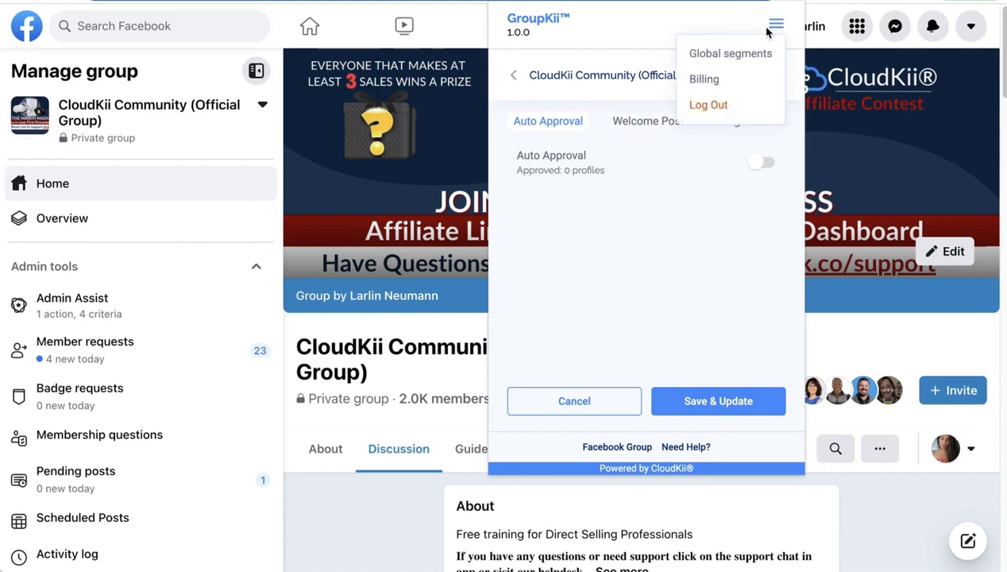
pyautogui.click(715, 56)
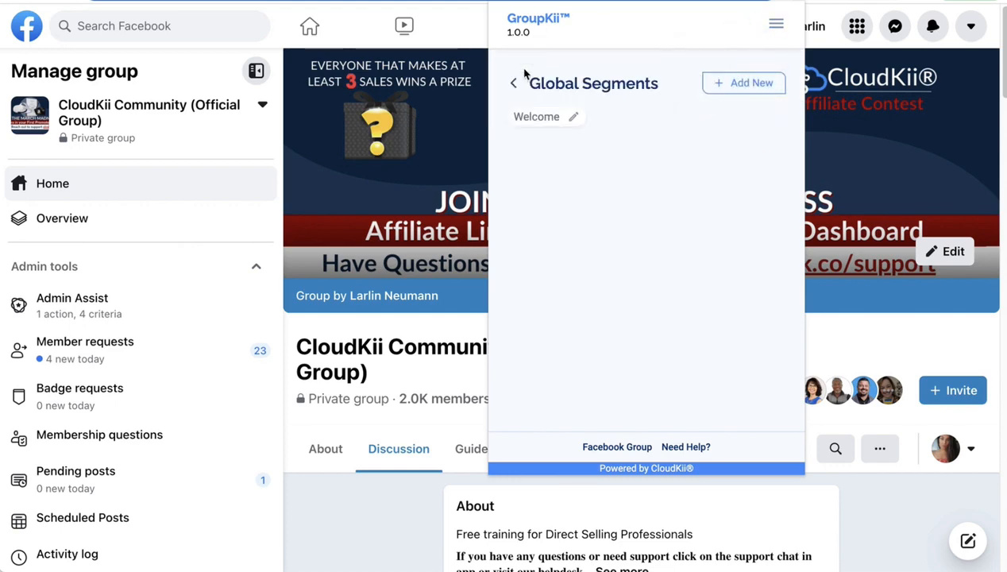
pyautogui.click(571, 121)
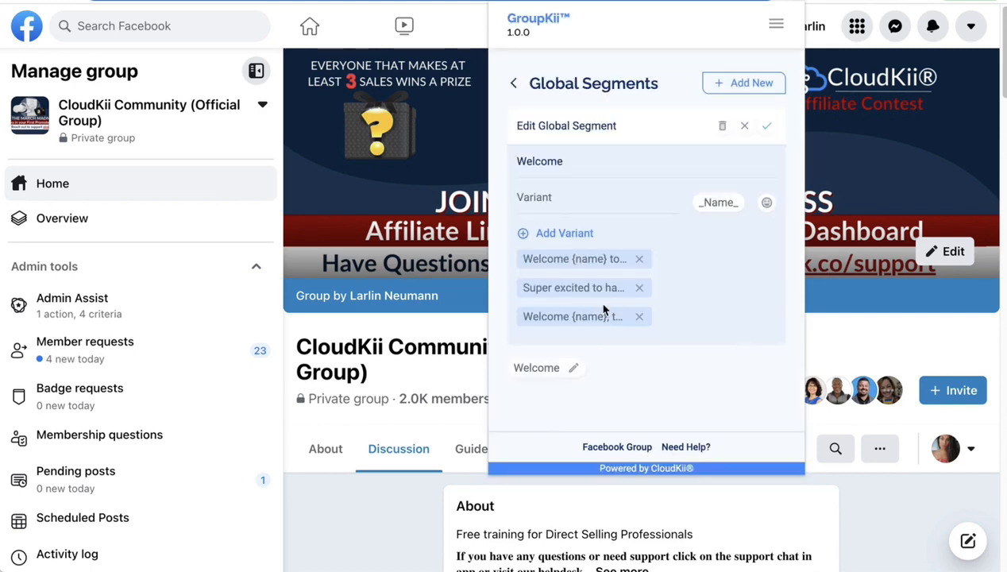
pyautogui.tripleClick(582, 258)
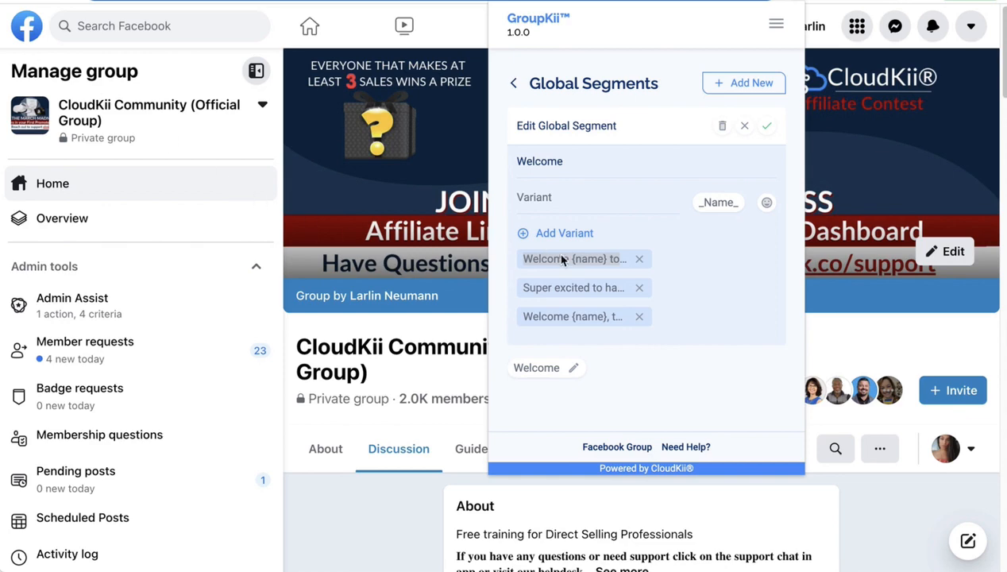
pyautogui.tripleClick(570, 288)
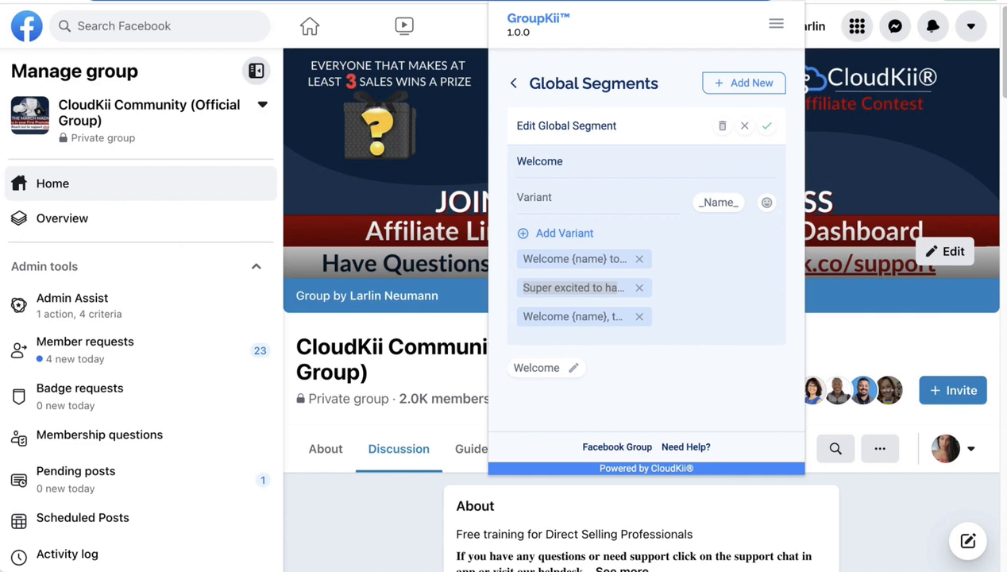
pyautogui.tripleClick(603, 316)
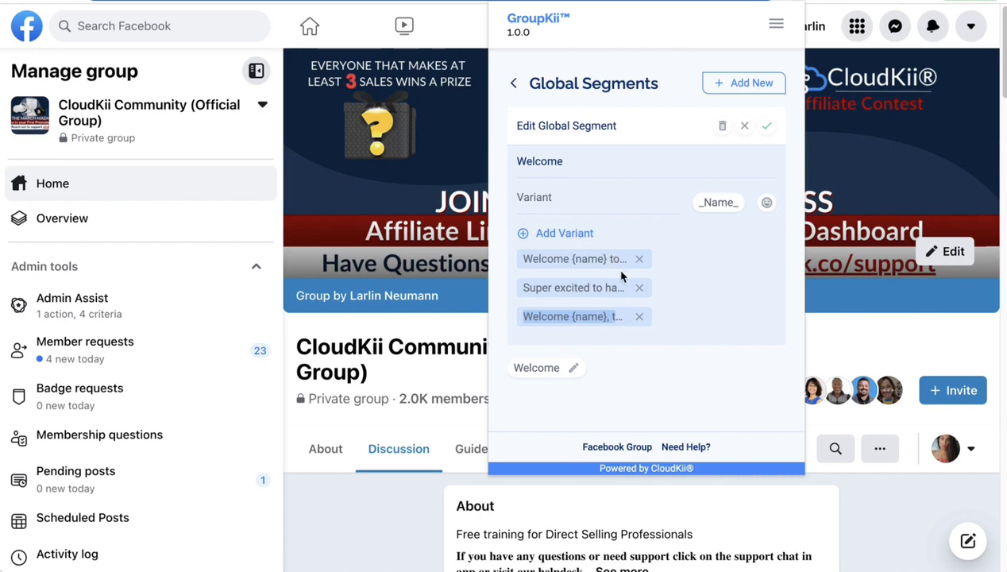
pyautogui.click(769, 128)
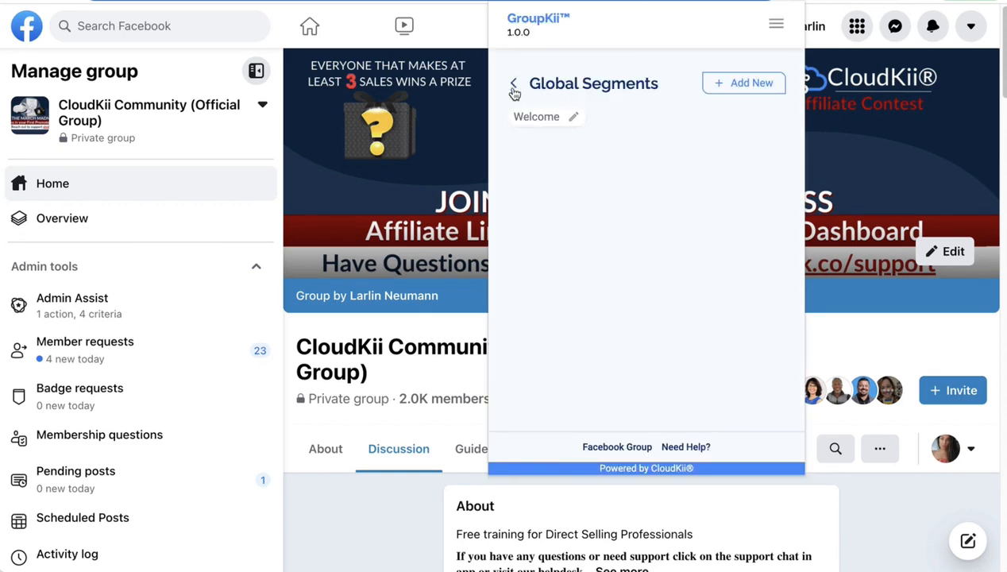
pyautogui.click(515, 85)
# Open the CloudKii Community (Official Group) settings, turn on Auto Approval and look through its criteria.
pyautogui.click(589, 232)
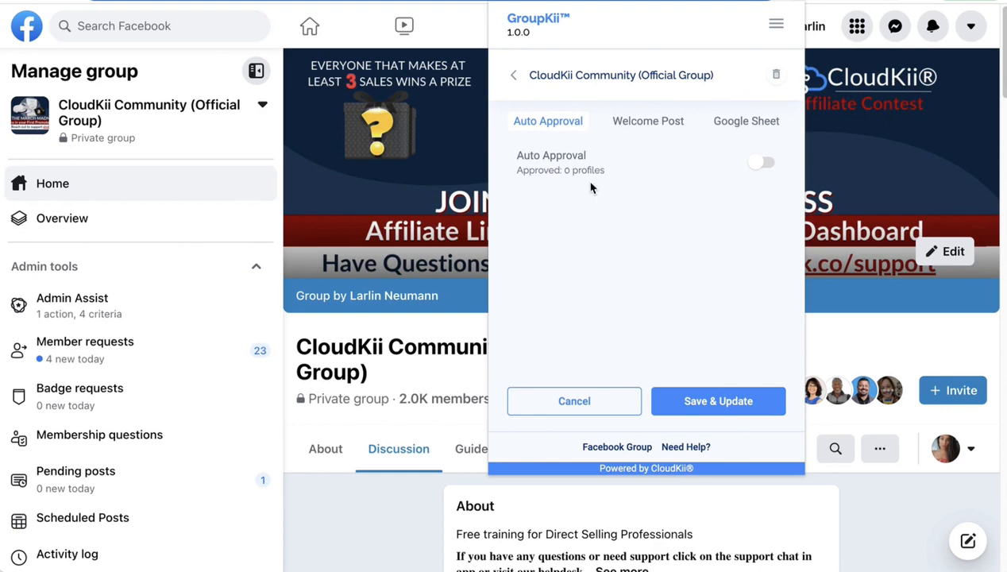
pyautogui.click(756, 163)
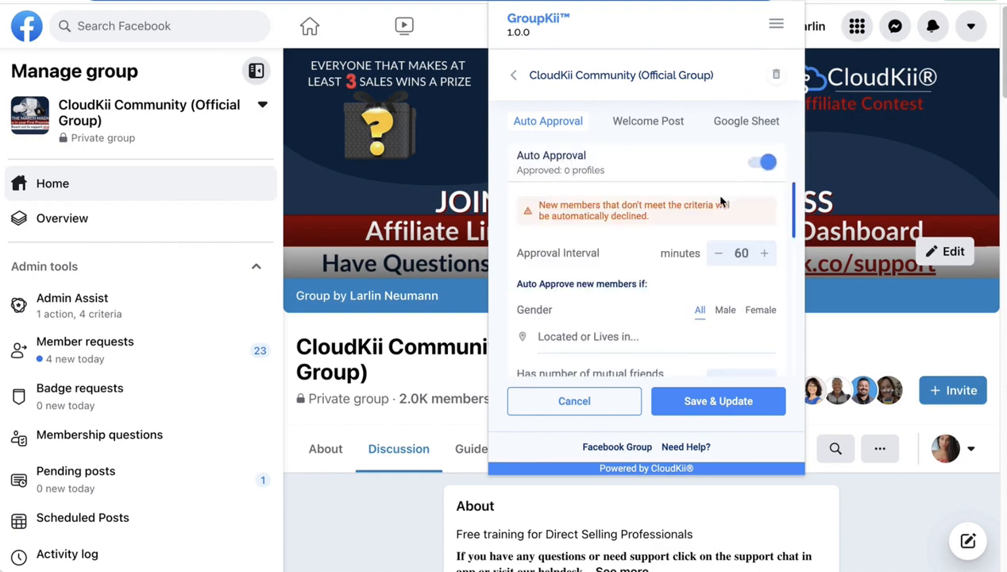
pyautogui.scroll(-1, 668, 231)
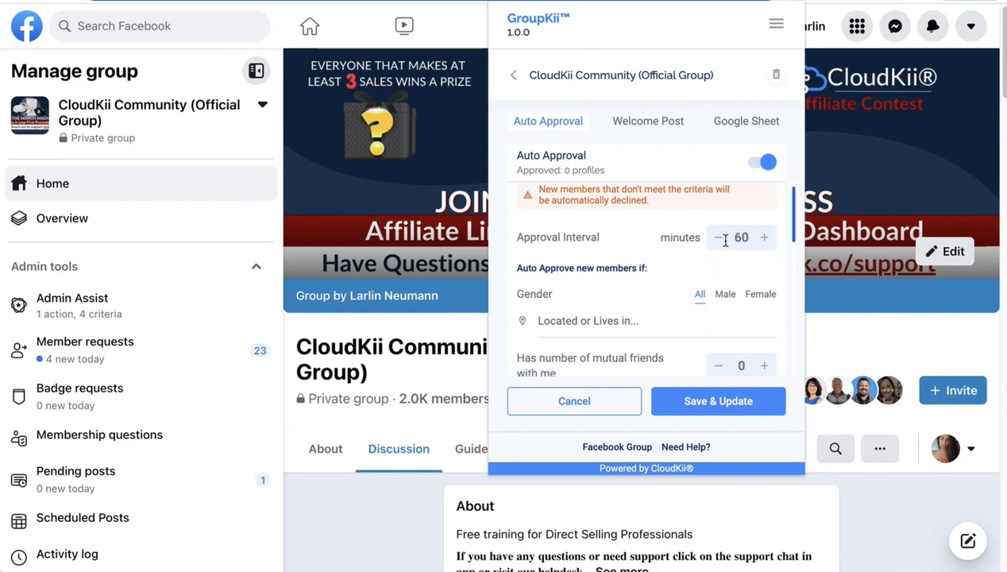
pyautogui.scroll(-2, 648, 286)
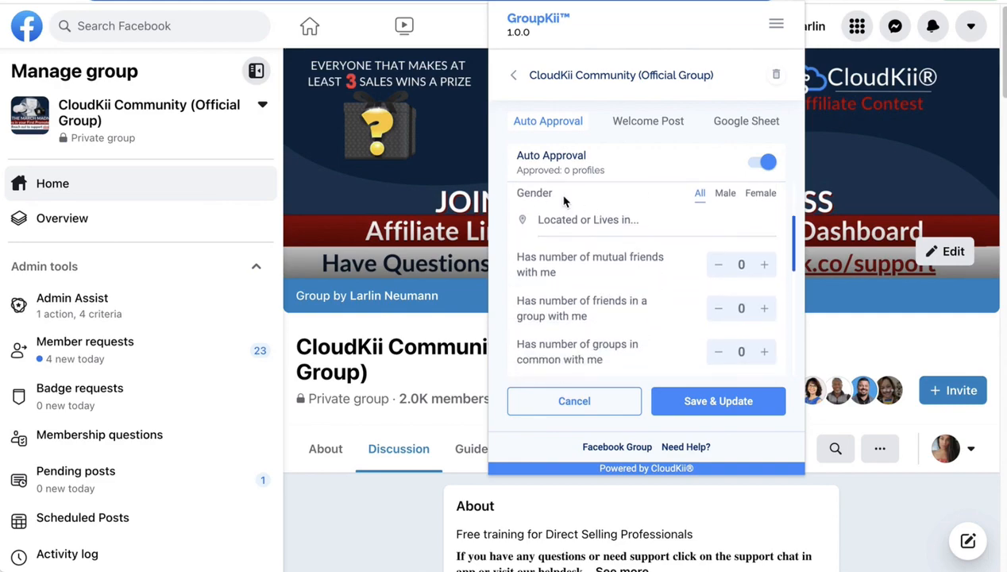
pyautogui.scroll(-1, 565, 202)
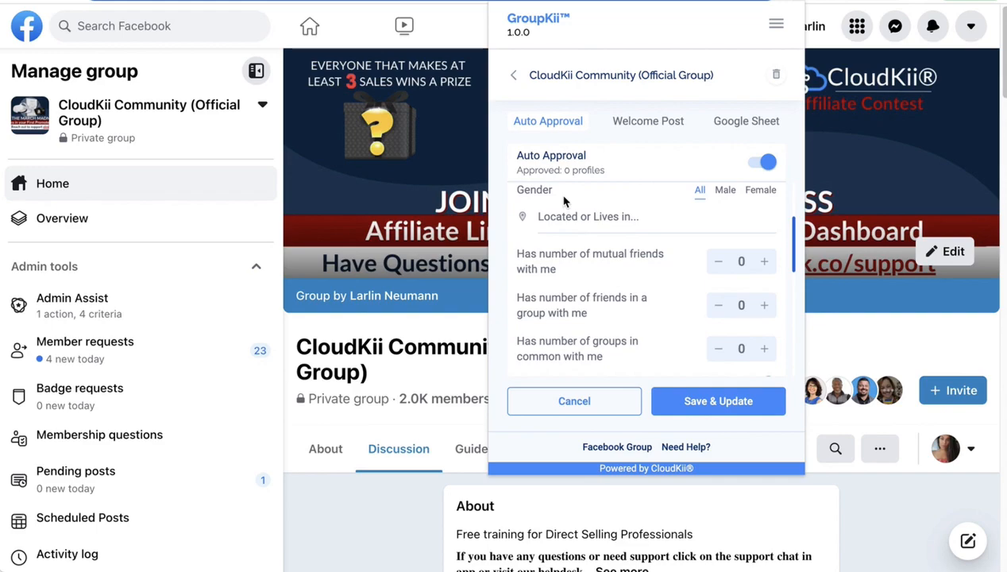
# Try the Male and Female options of the gender criterion and set it back to All.
pyautogui.scroll(1, 650, 198)
pyautogui.click(725, 212)
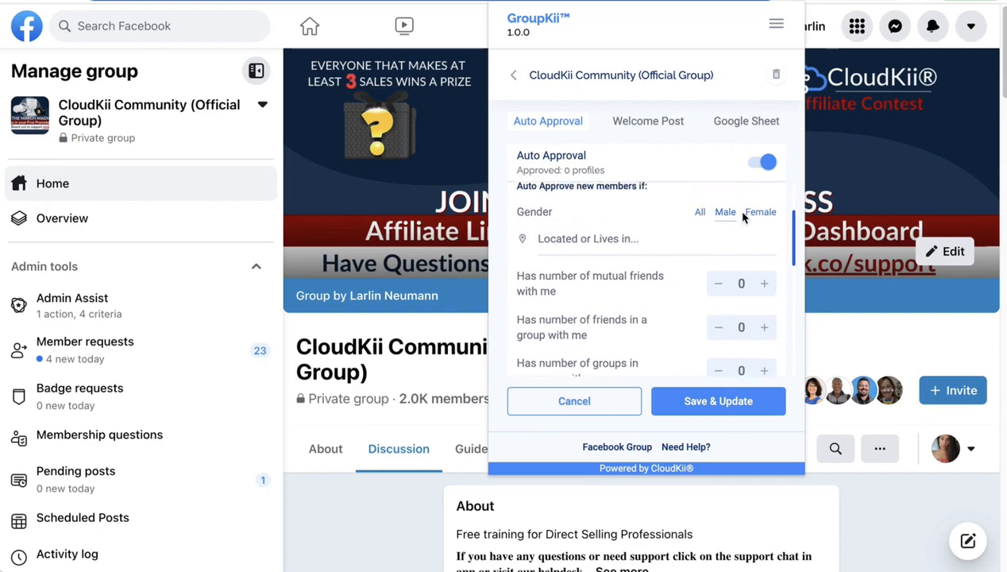
pyautogui.click(760, 213)
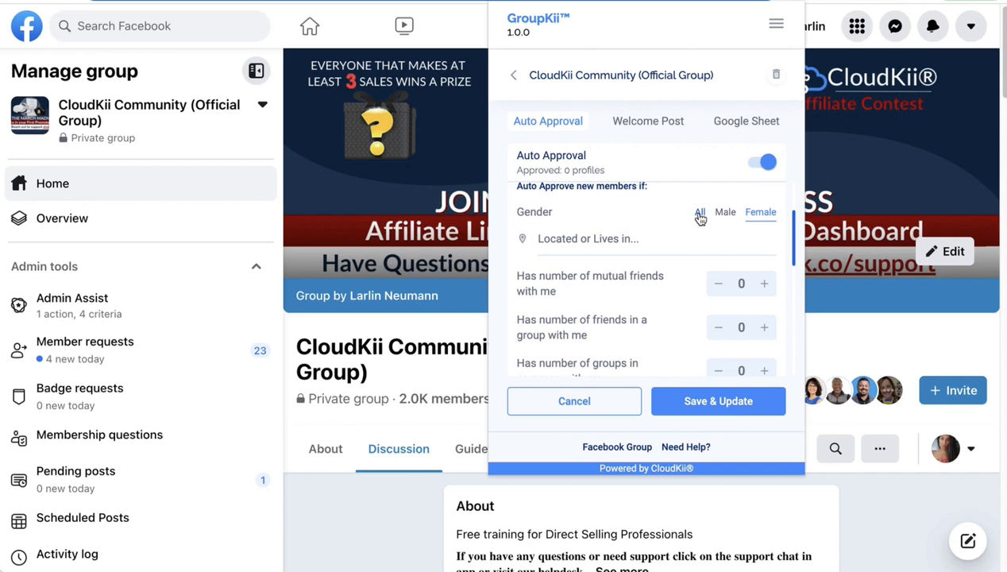
pyautogui.click(699, 212)
pyautogui.click(583, 238)
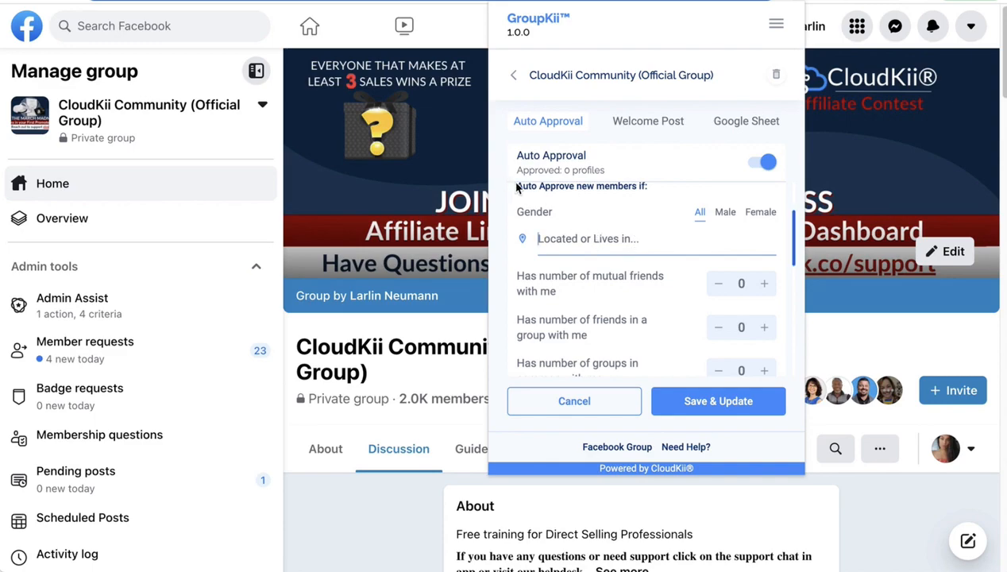
pyautogui.press('super+t')
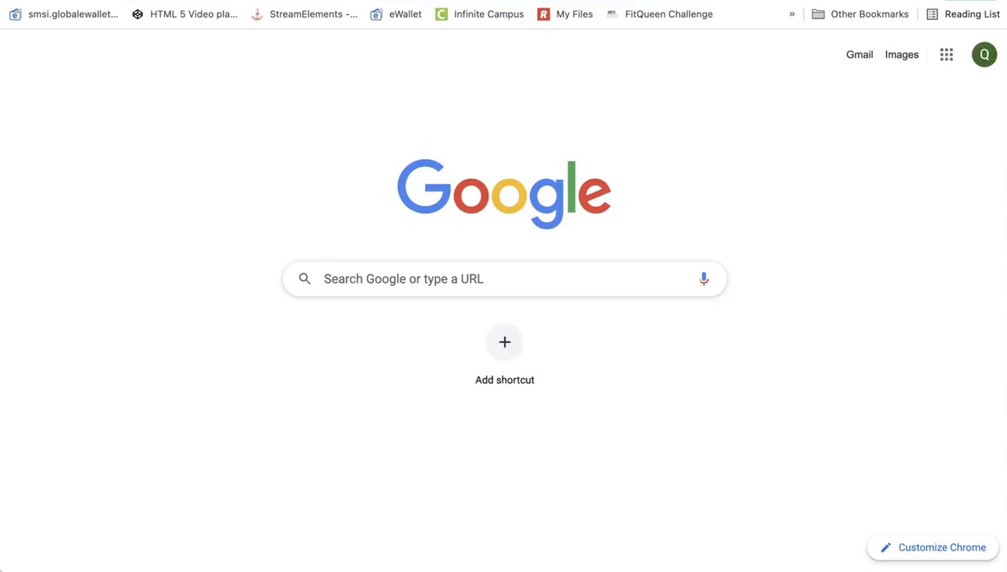
pyautogui.write('face')
pyautogui.press('Return')
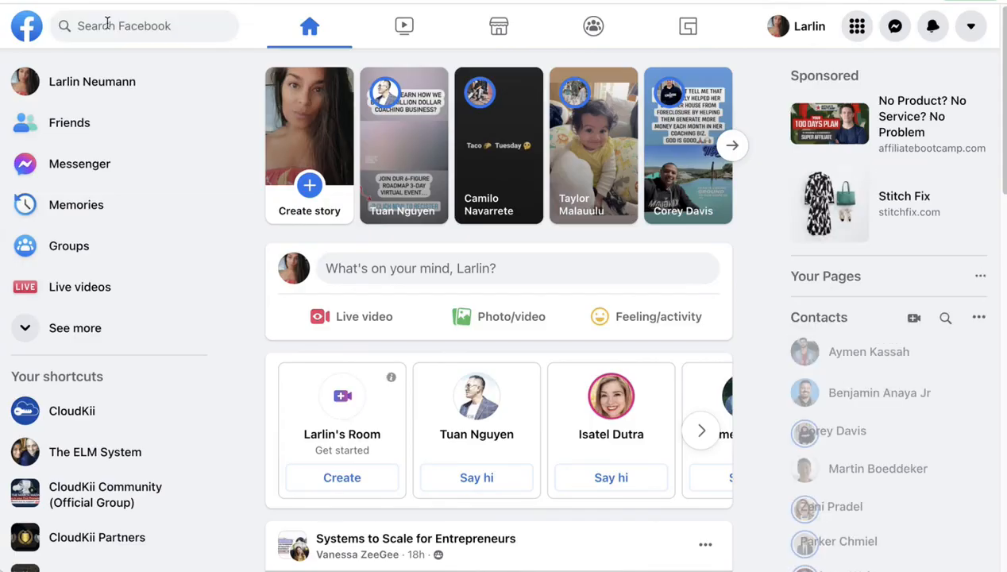
pyautogui.click(107, 24)
pyautogui.write('Russe')
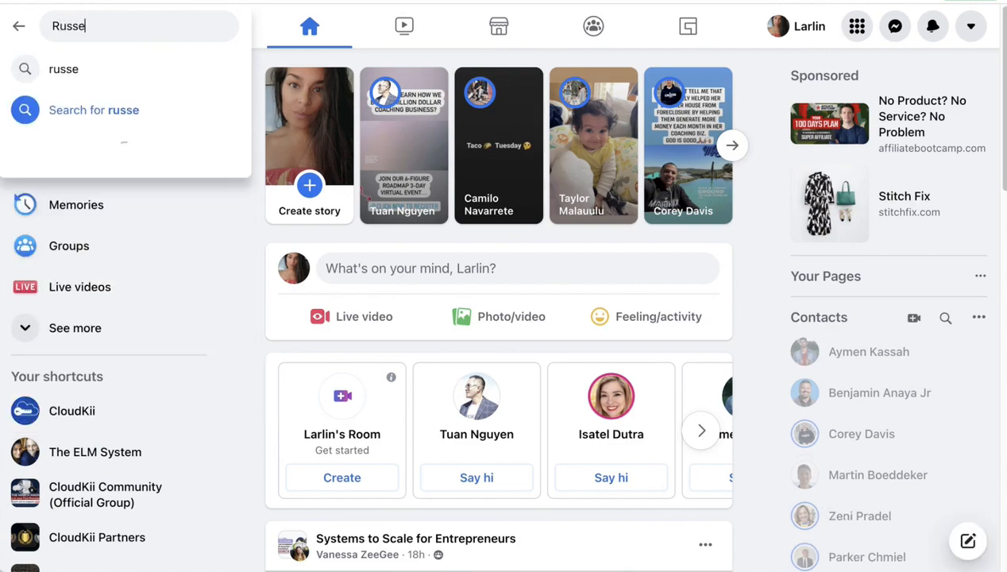
pyautogui.write('l')
pyautogui.click(84, 70)
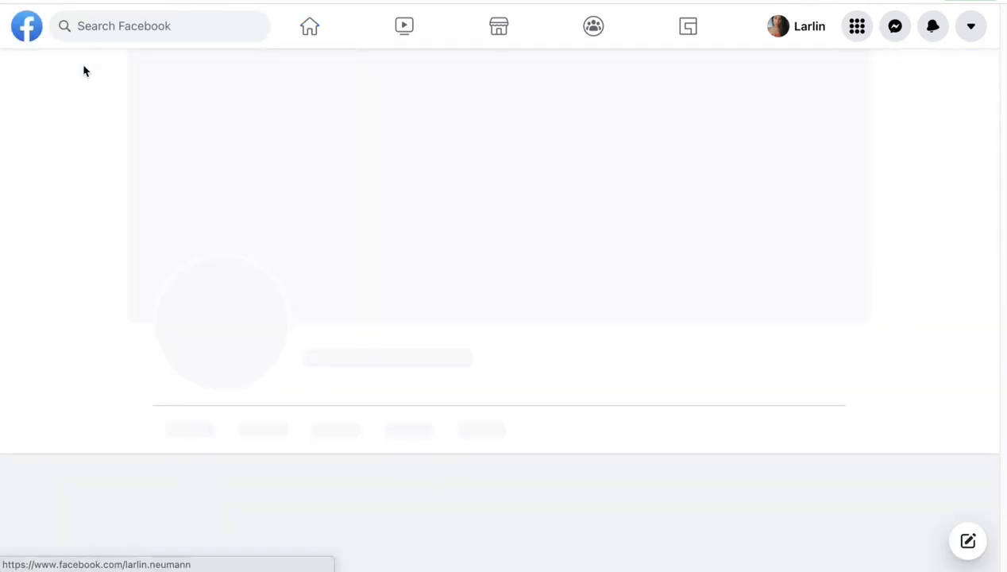
# Find and highlight the current place of residence in the profile's intro.
pyautogui.scroll(-5, 290, 401)
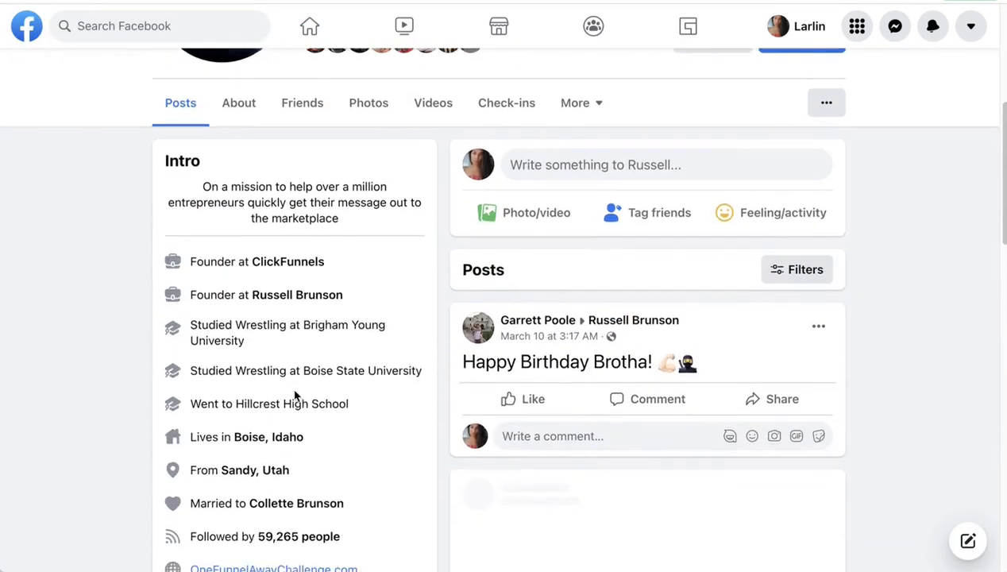
pyautogui.scroll(-3, 294, 396)
pyautogui.moveTo(330, 328); pyautogui.dragTo(181, 321)
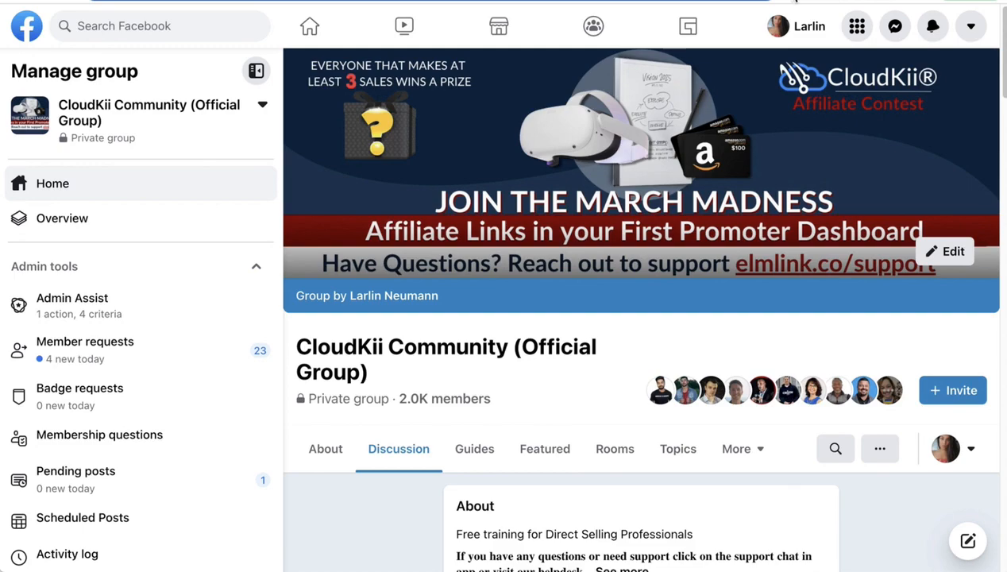
# Return to the group page, reopen GroupKii and turn on Auto Approval for CloudKii Community (Official Group).
pyautogui.click(795, 1)
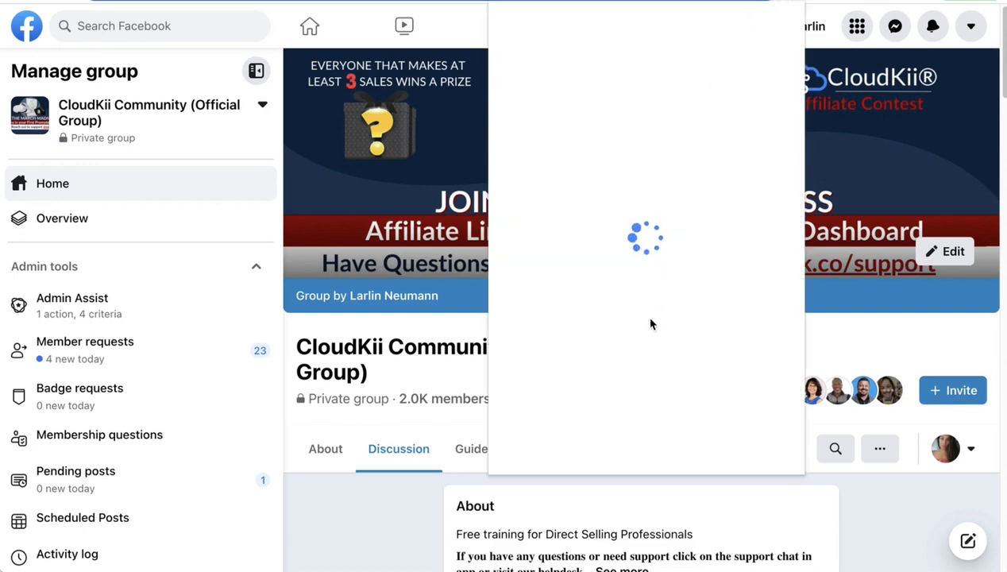
pyautogui.click(625, 236)
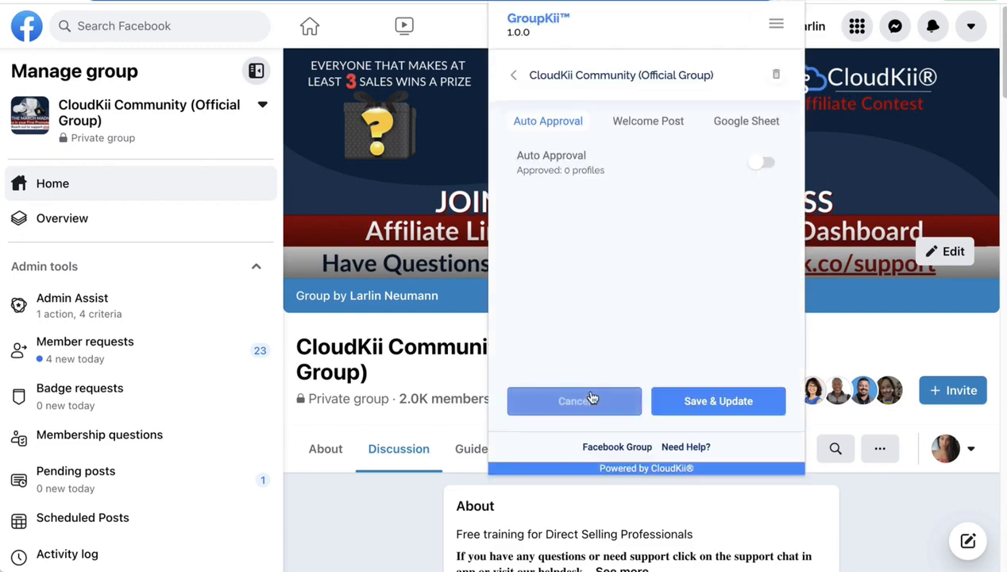
pyautogui.click(761, 162)
# Set the "Located or Lives in" criterion for auto-approving new members to "Boise, Idaho".
pyautogui.scroll(-1, 592, 282)
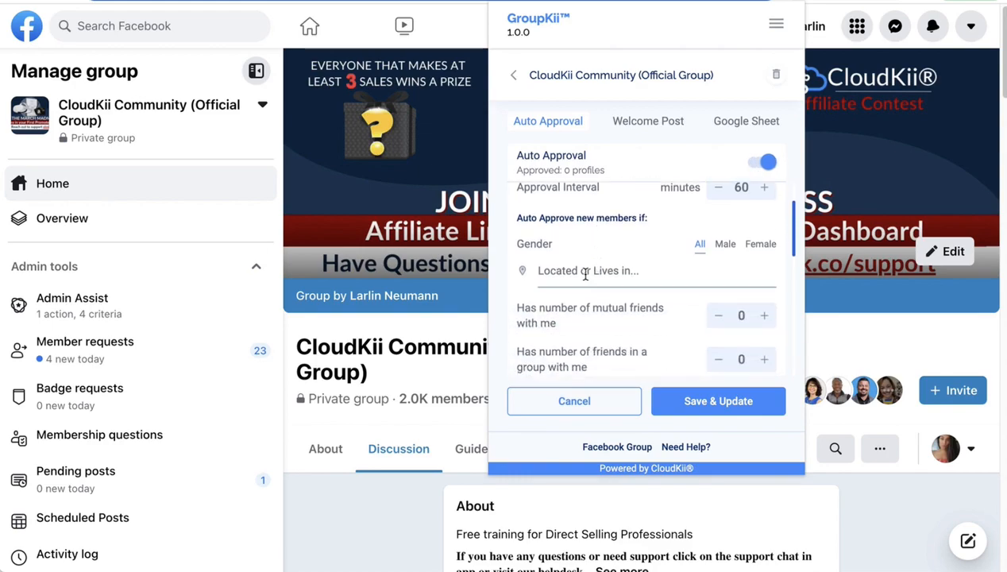
pyautogui.click(586, 273)
pyautogui.write('Boise')
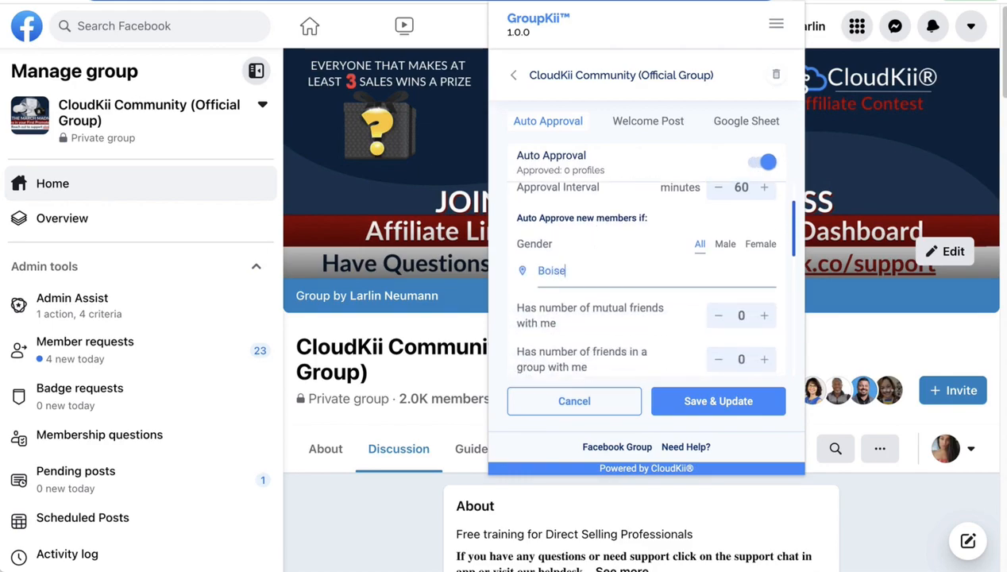
pyautogui.write(', Idaho')
# Try increasing the required number of mutual friends and bring it back to 0.
pyautogui.scroll(-1, 605, 315)
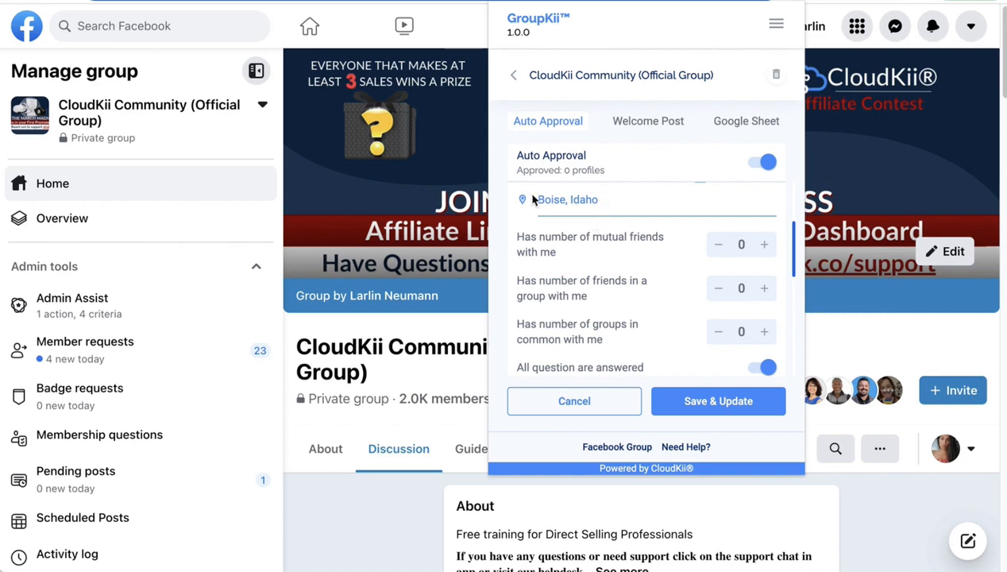
pyautogui.scroll(-1, 616, 249)
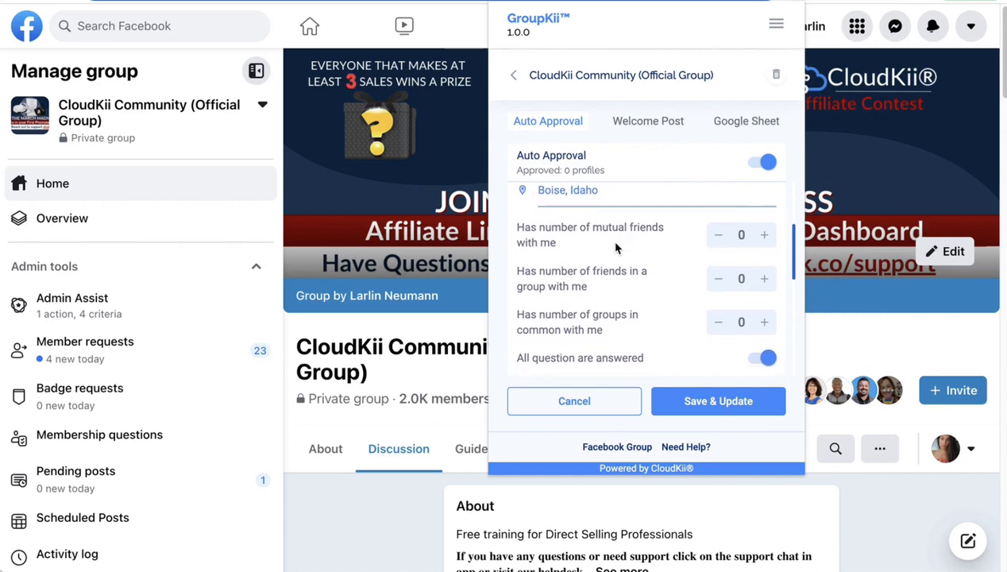
pyautogui.click(765, 236)
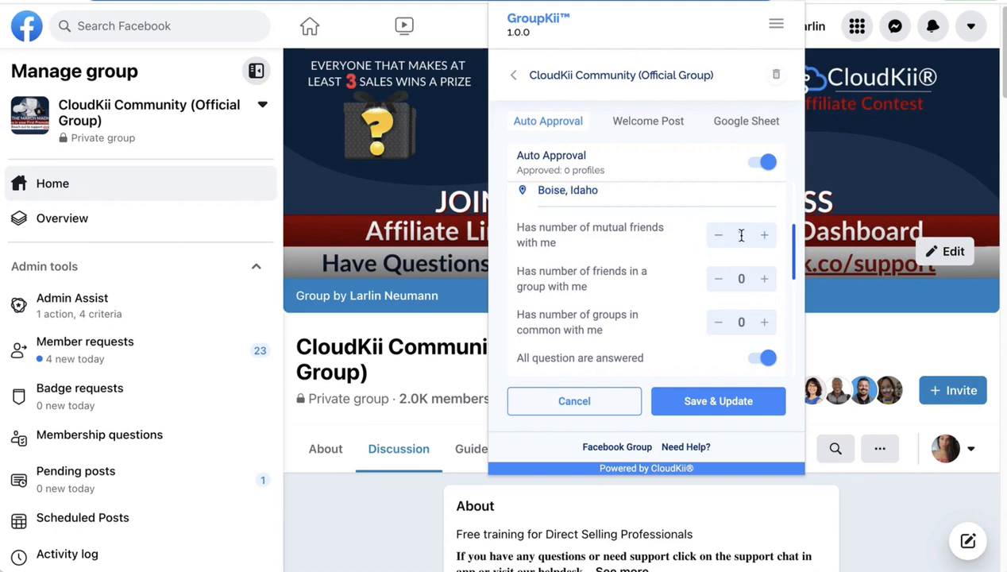
pyautogui.click(765, 239)
pyautogui.click(765, 239)
pyautogui.click(717, 236)
# Try raising the required number of groups in common to 1 and set it back to 0.
pyautogui.scroll(-1, 699, 246)
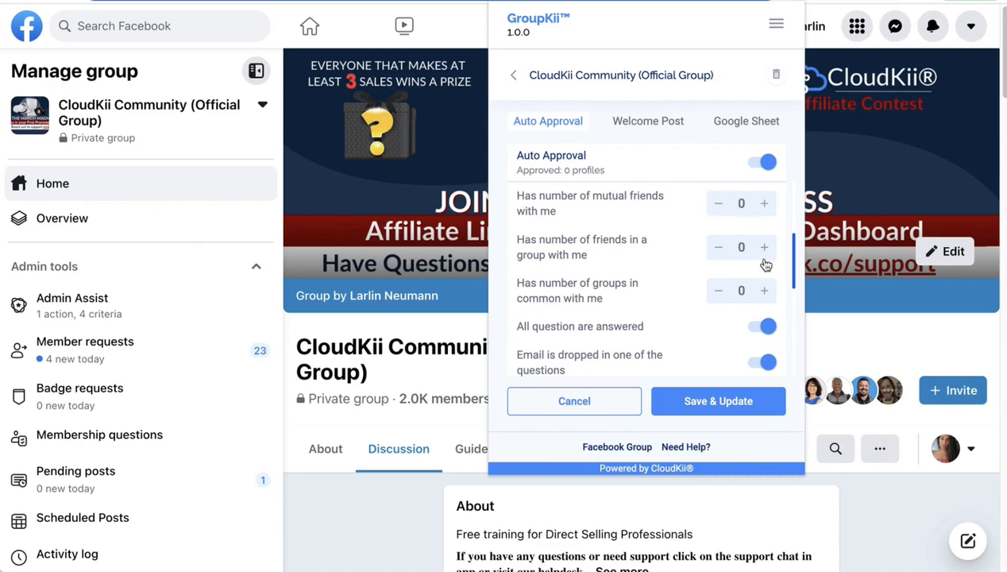
pyautogui.scroll(-1, 603, 286)
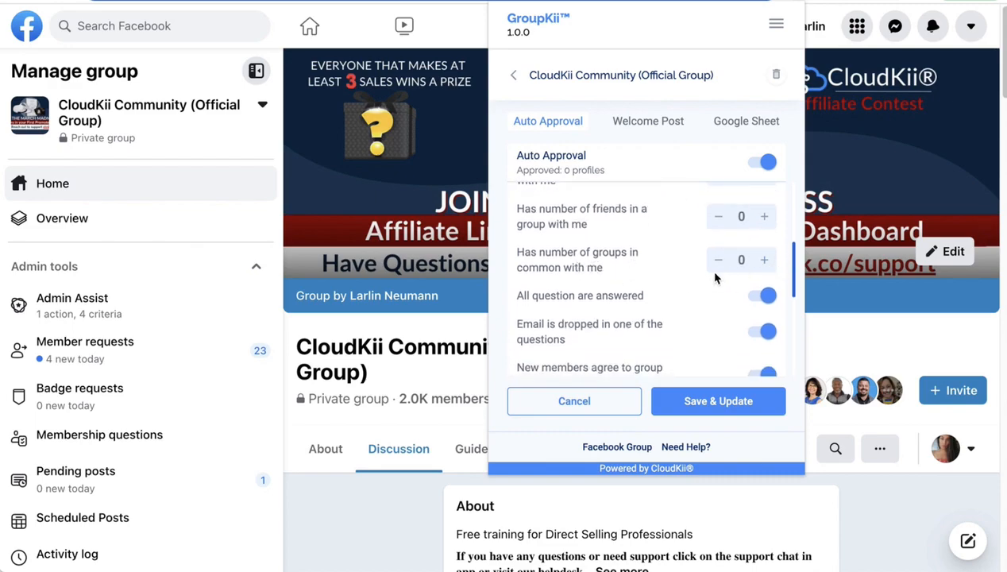
pyautogui.click(764, 260)
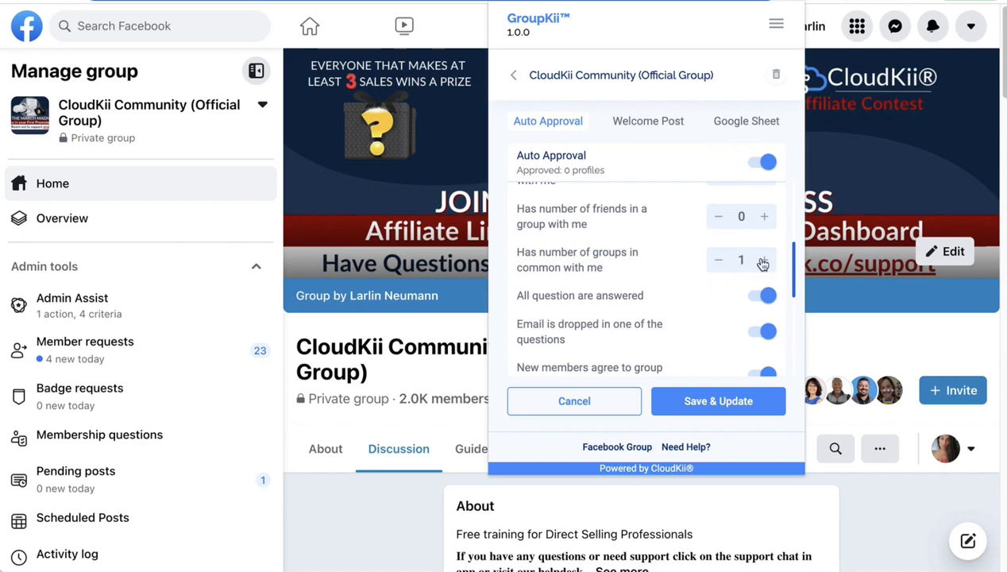
pyautogui.click(718, 261)
# Turn off the auto-approval criterion requiring that all questions are answered.
pyautogui.scroll(-1, 763, 256)
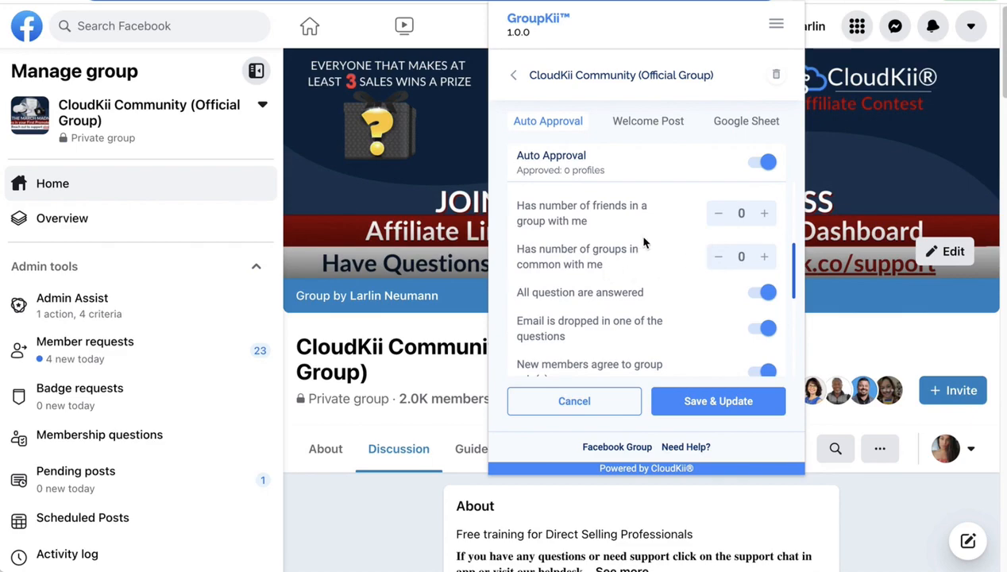
pyautogui.scroll(-2, 645, 242)
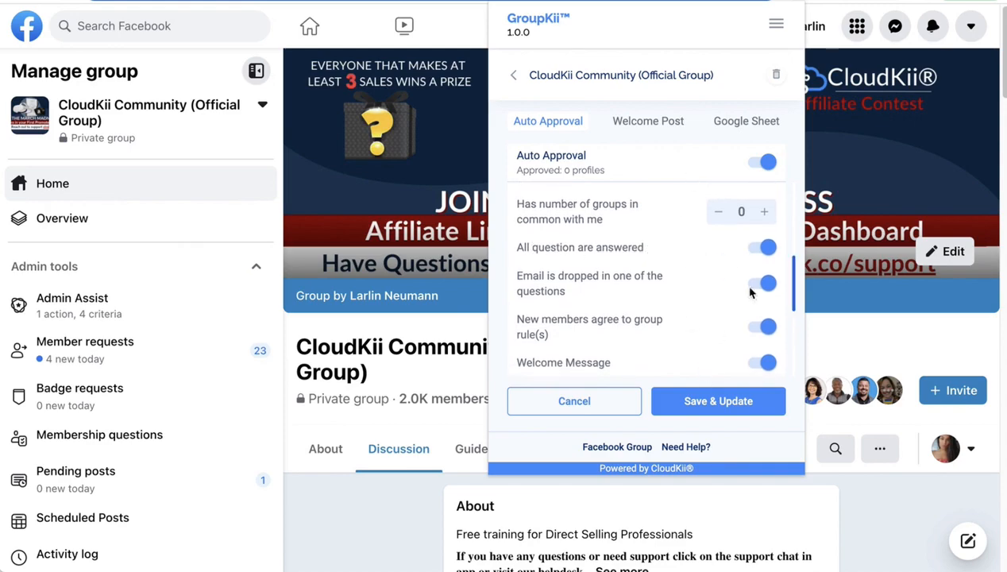
pyautogui.click(765, 248)
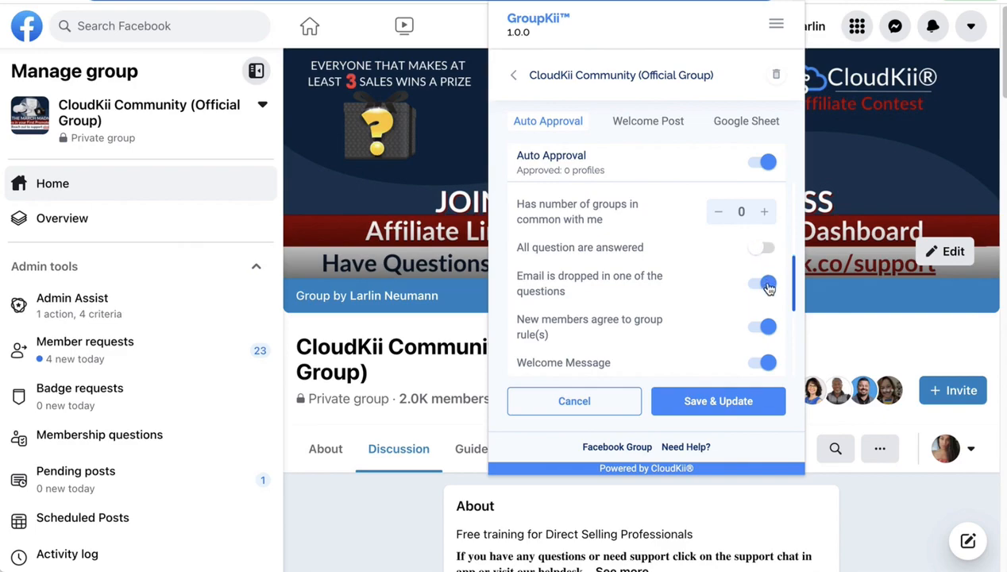
# Try turning off the email-dropped, agree-to-group-rules and welcome message options for auto approval.
pyautogui.click(767, 284)
pyautogui.click(765, 327)
pyautogui.click(765, 362)
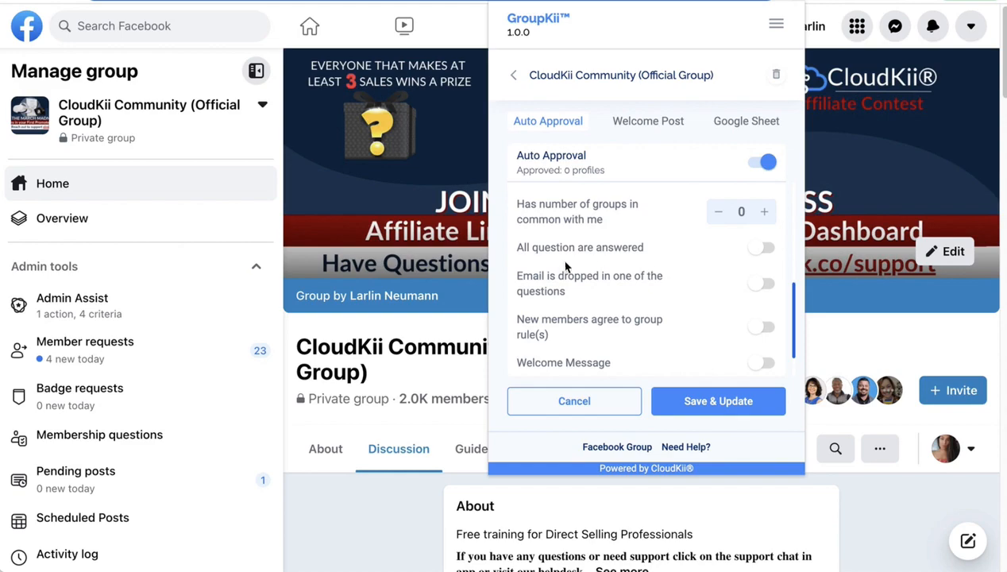
# Turn on the auto-approval criteria for all questions answered, email dropped in one of the questions, and new members agreeing to group rules.
pyautogui.click(762, 249)
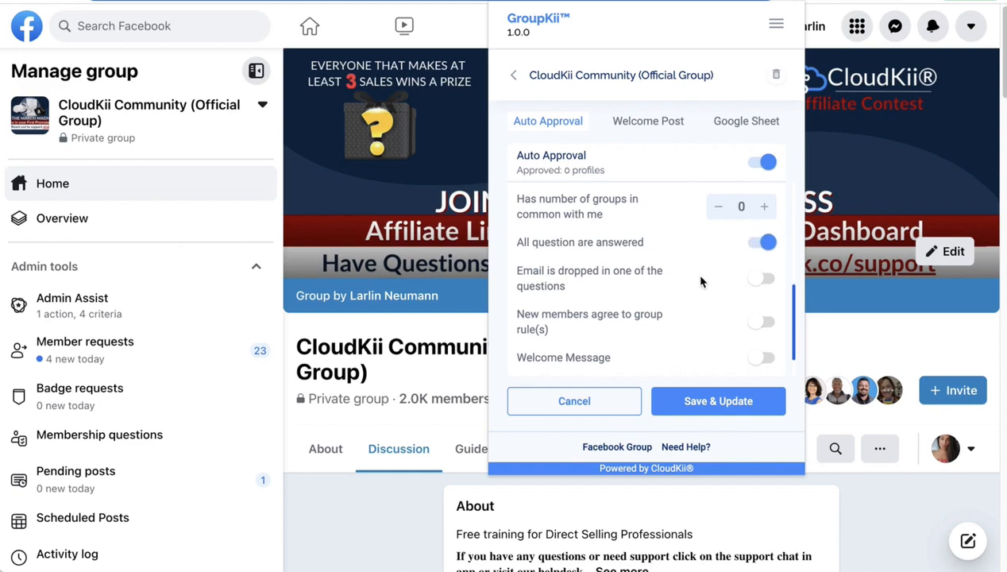
pyautogui.scroll(-1, 694, 273)
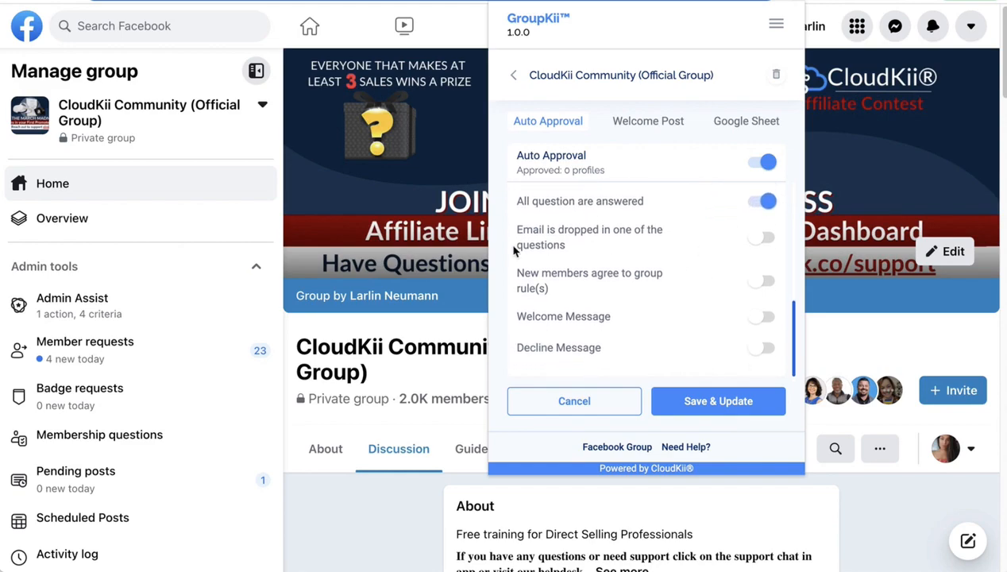
pyautogui.click(763, 236)
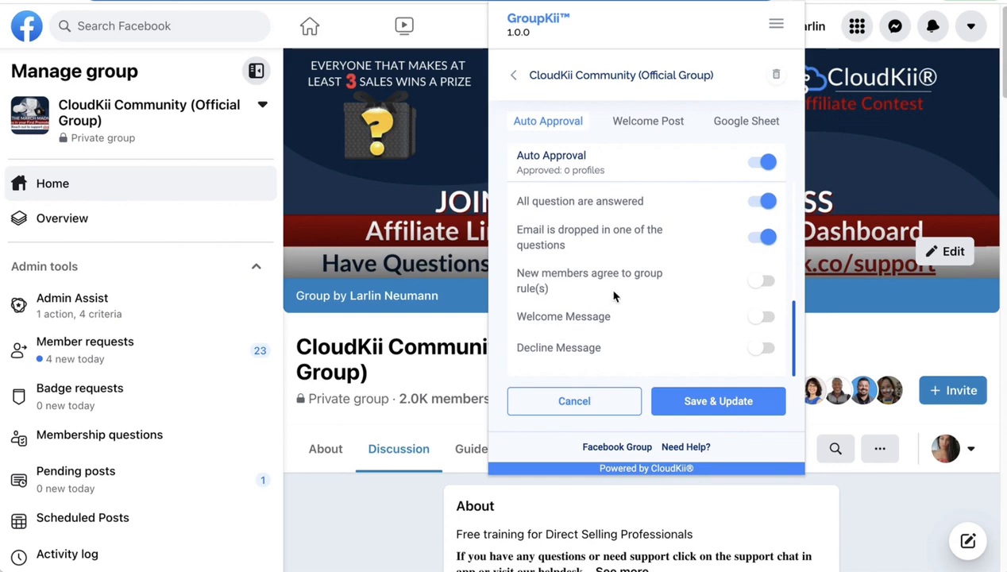
pyautogui.click(762, 285)
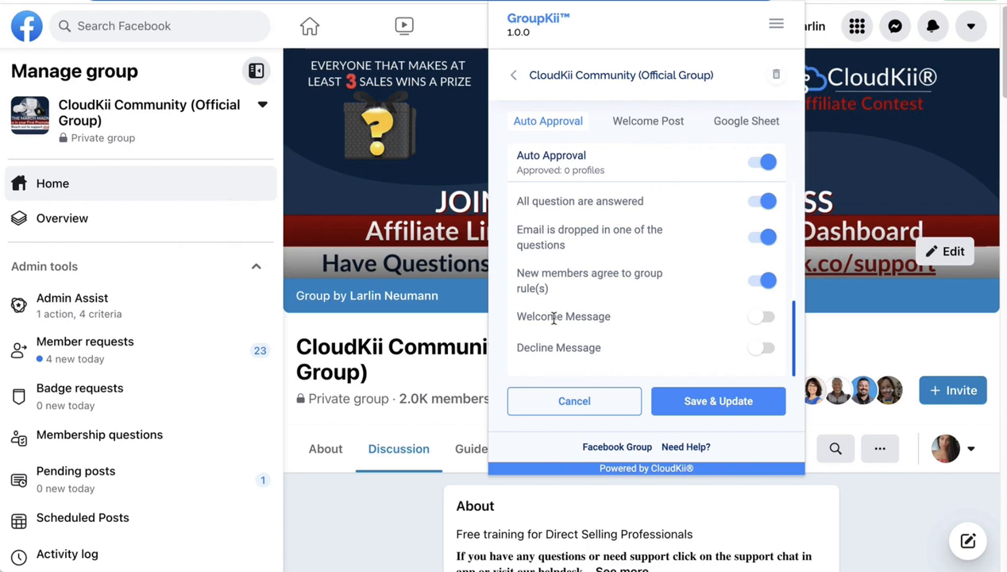
# Turn on the welcome message and replace its attached image with 72864425.jpg from the Desktop.
pyautogui.click(761, 318)
pyautogui.scroll(-2, 758, 324)
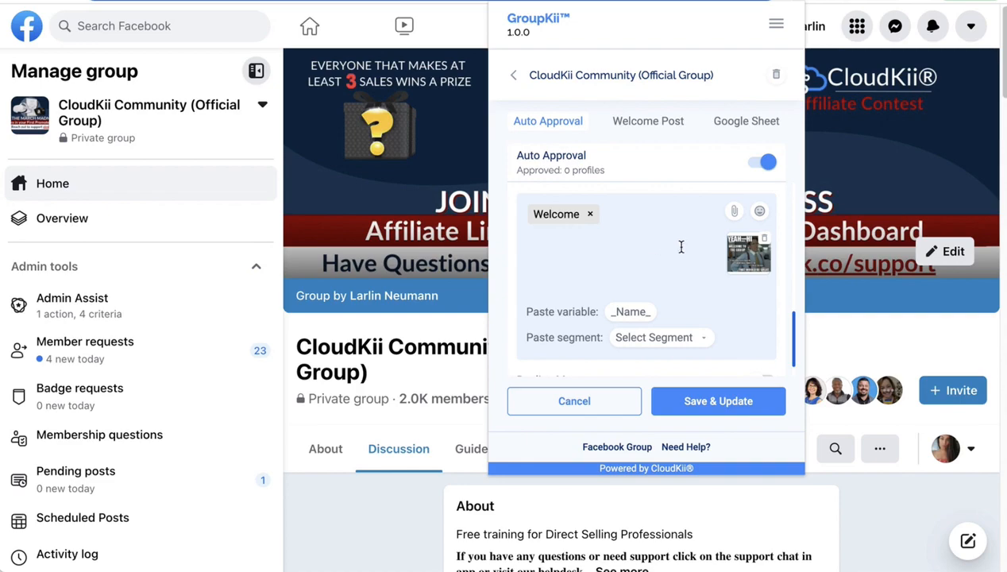
pyautogui.scroll(-1, 670, 286)
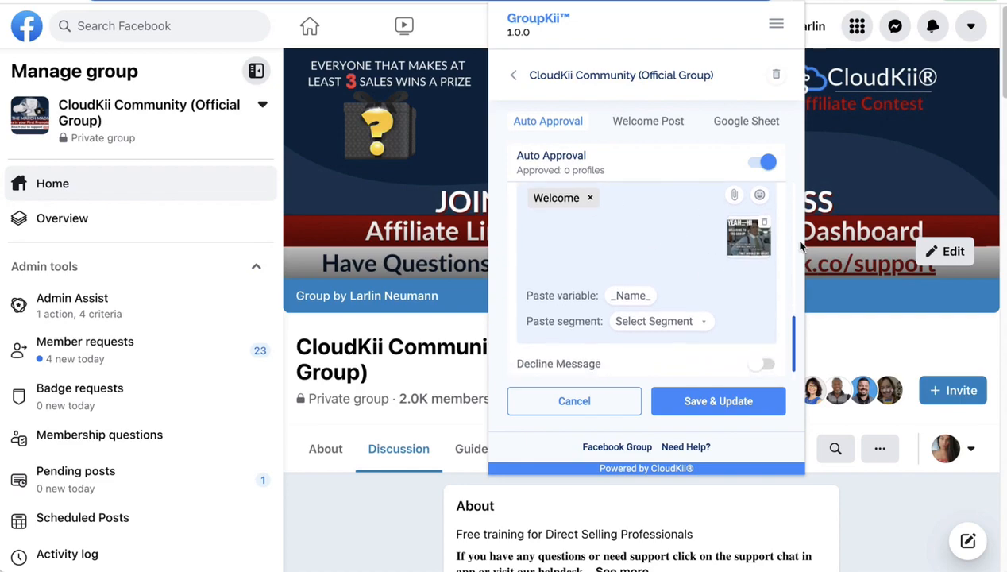
pyautogui.click(764, 225)
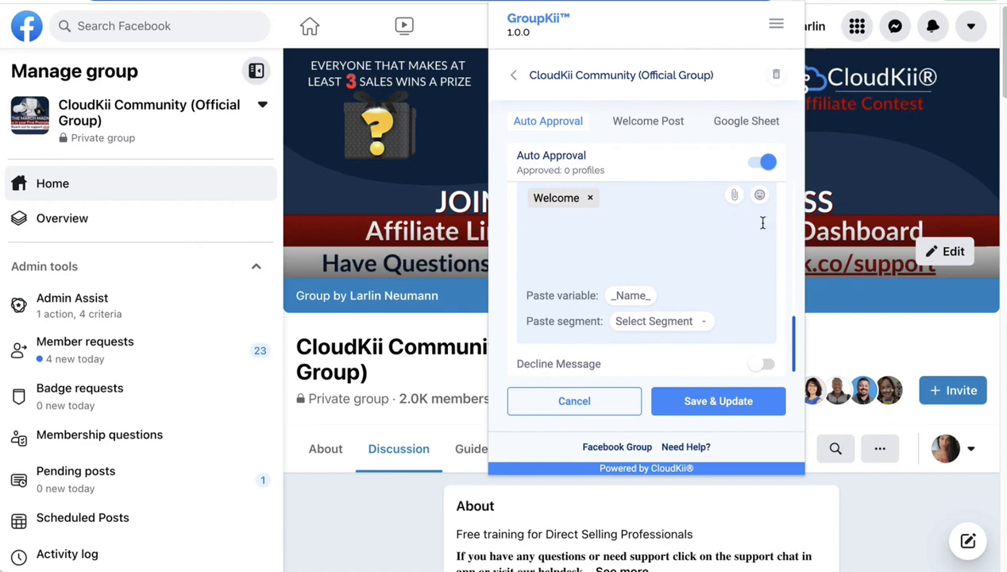
pyautogui.click(735, 197)
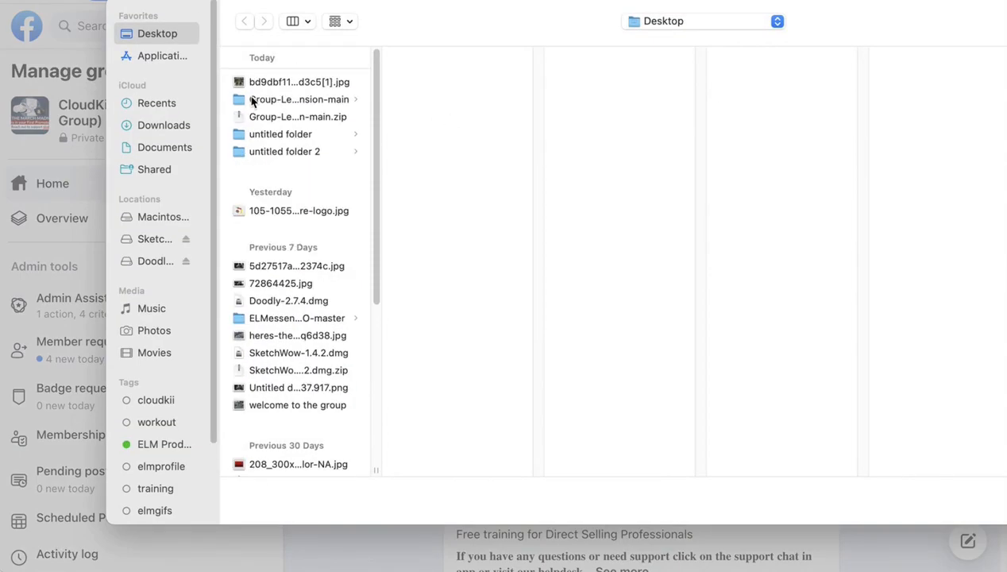
pyautogui.click(261, 267)
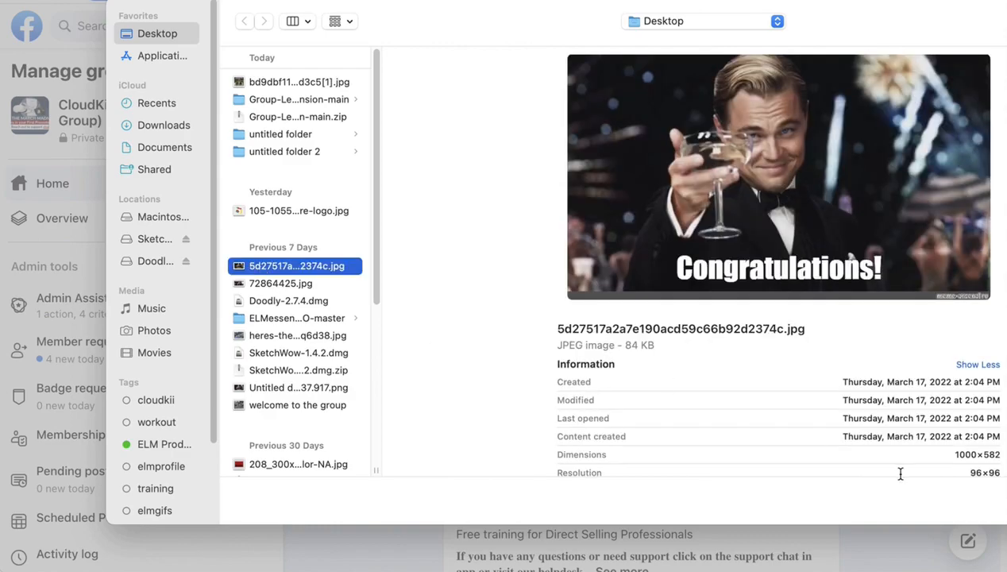
pyautogui.click(273, 286)
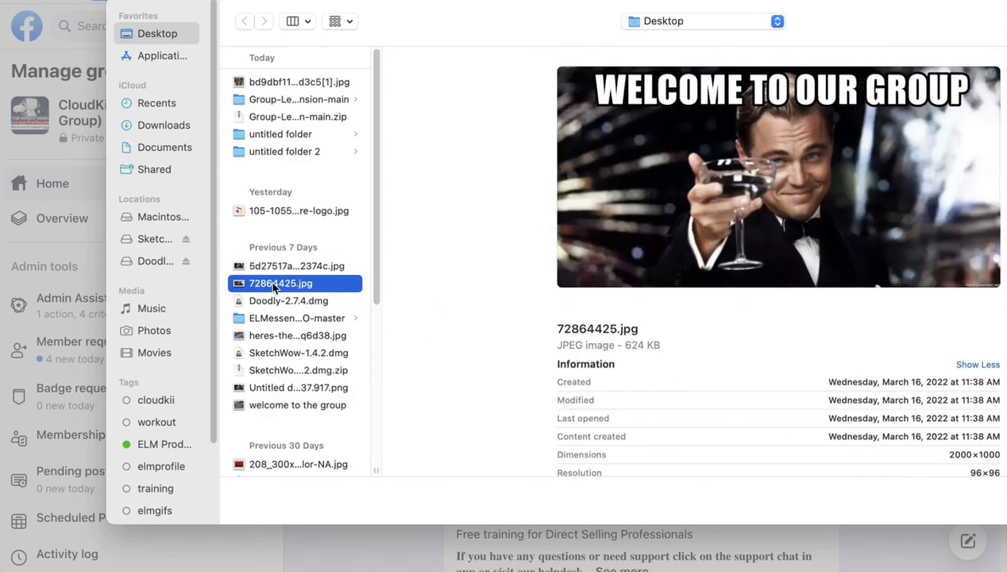
pyautogui.doubleClick(267, 288)
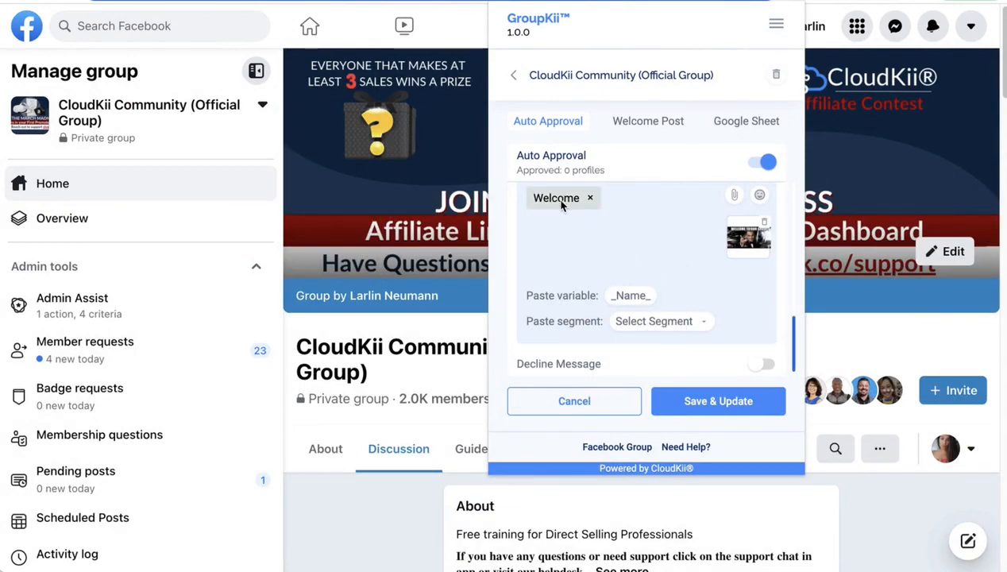
# Try turning the decline message on and back off, and switching the whole auto approval off and on again.
pyautogui.scroll(-1, 758, 329)
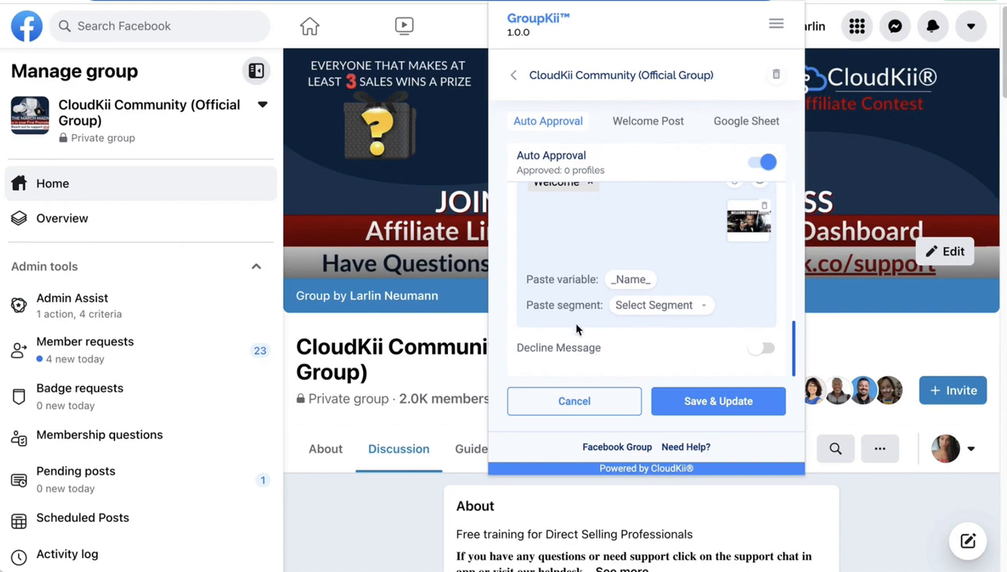
pyautogui.click(764, 352)
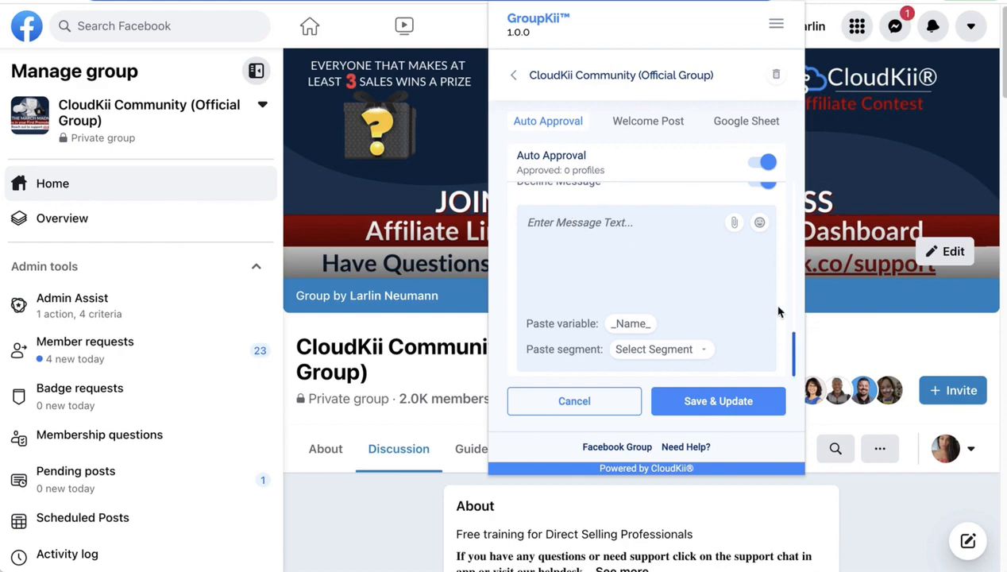
pyautogui.scroll(5, 770, 310)
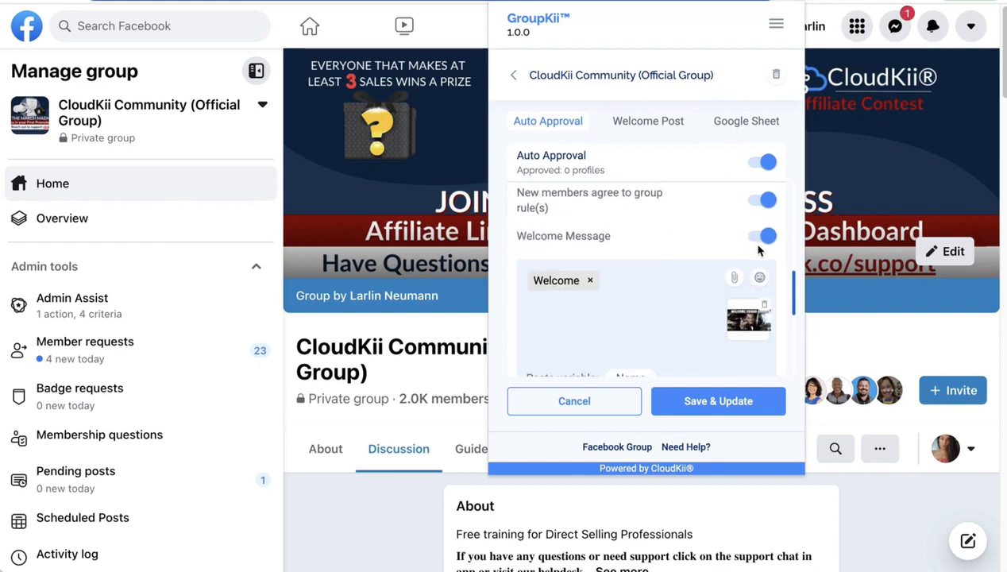
pyautogui.scroll(-3, 726, 258)
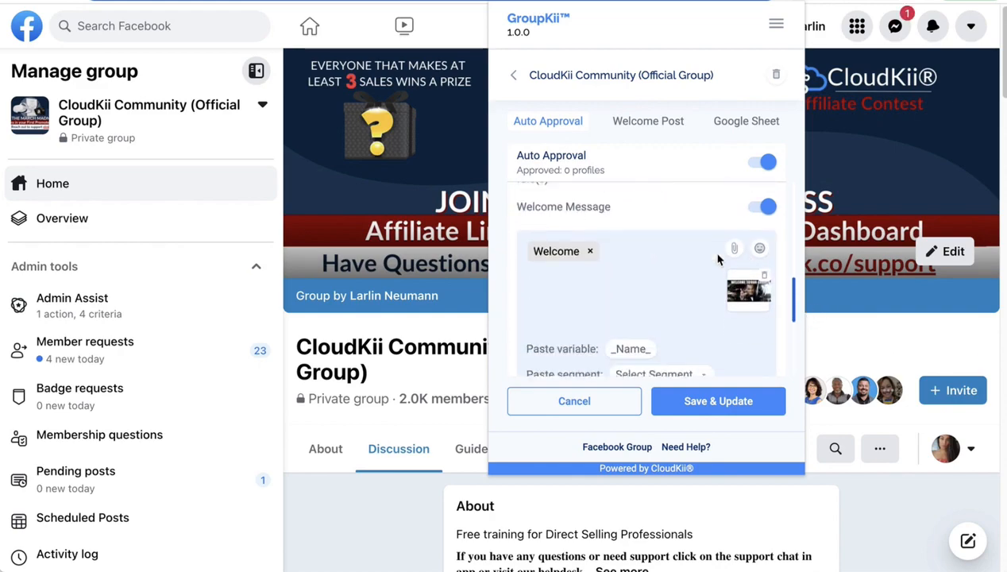
pyautogui.scroll(2, 794, 223)
pyautogui.scroll(-1, 712, 261)
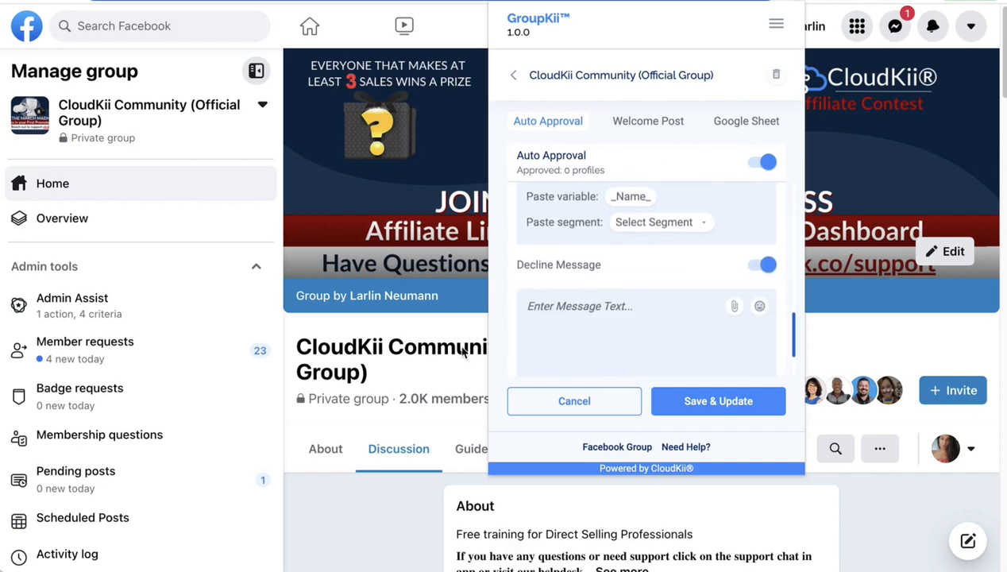
pyautogui.click(763, 266)
pyautogui.click(760, 163)
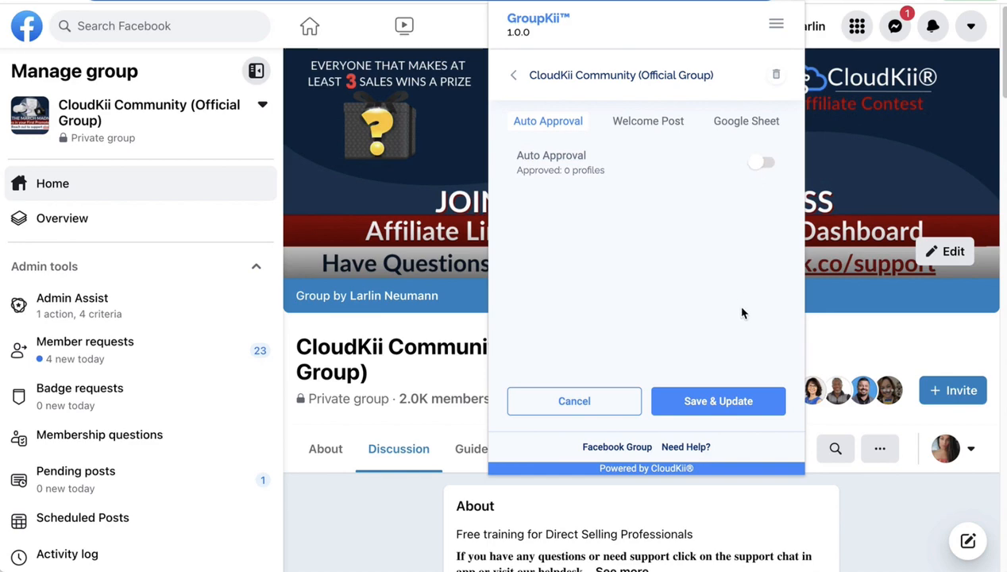
pyautogui.click(759, 164)
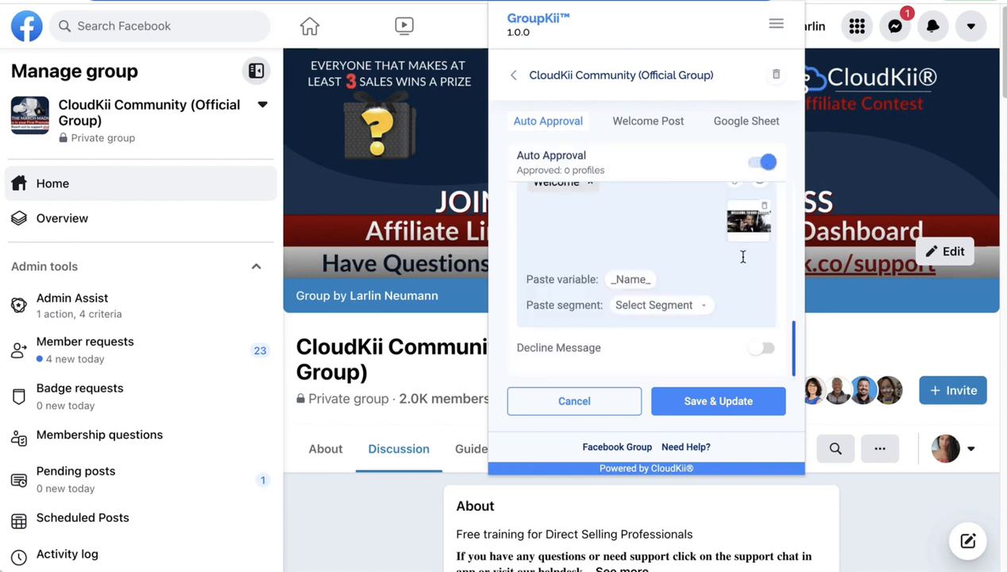
# Save the auto-approval settings and reopen CloudKii Community (Official Group) from the group list.
pyautogui.scroll(3, 738, 257)
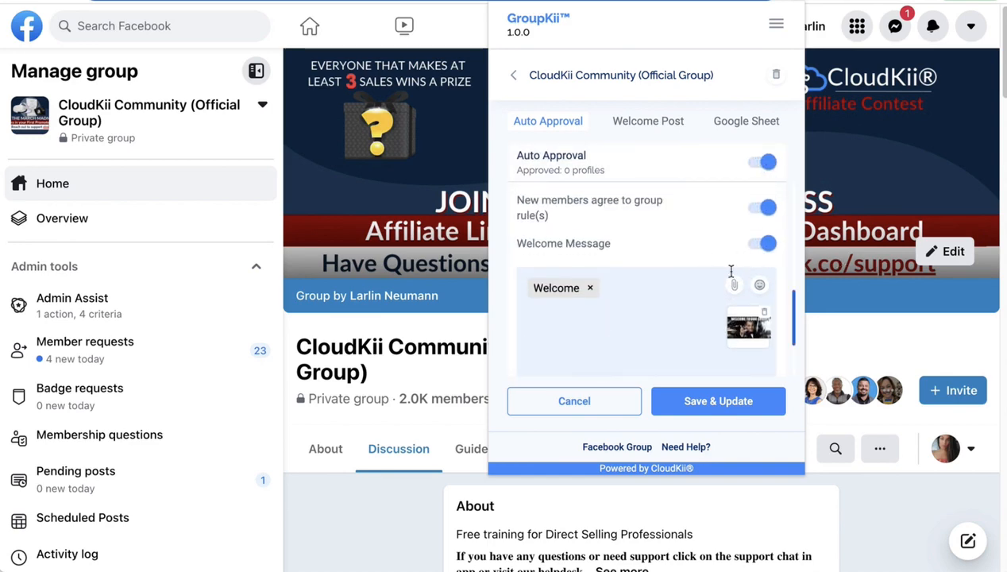
pyautogui.click(694, 405)
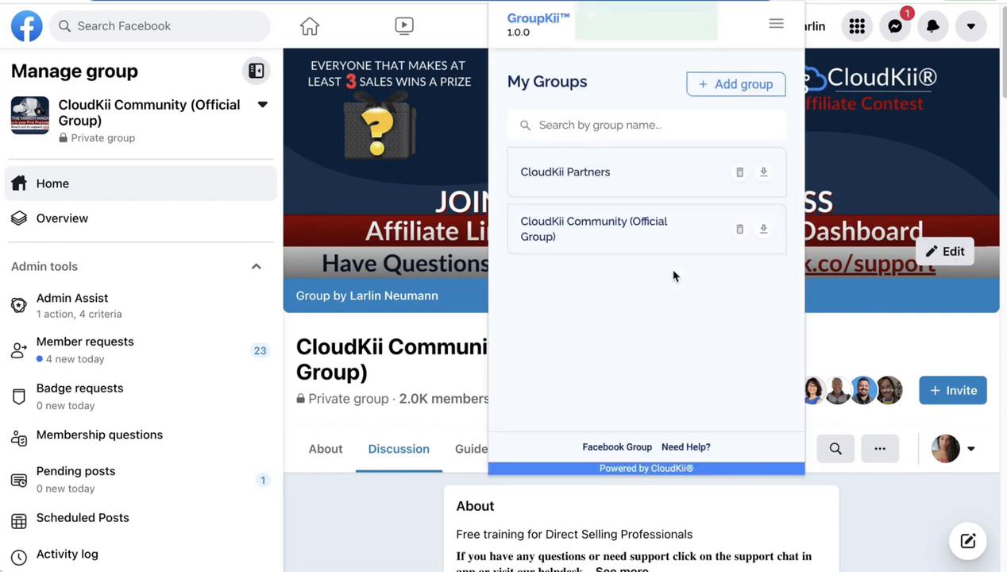
pyautogui.click(648, 227)
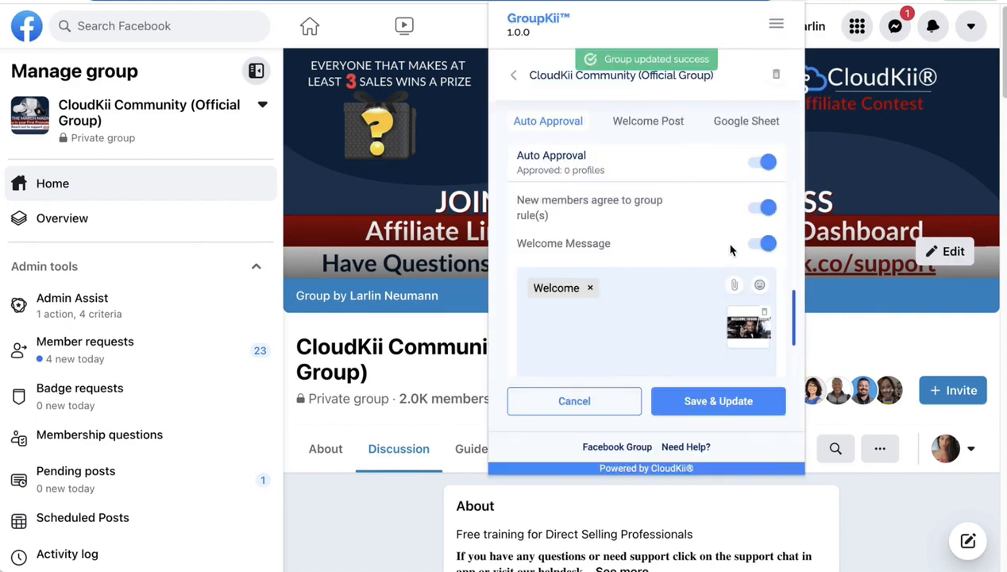
# Turn on the decline message for the group and bring up its empty message text.
pyautogui.scroll(-1, 693, 293)
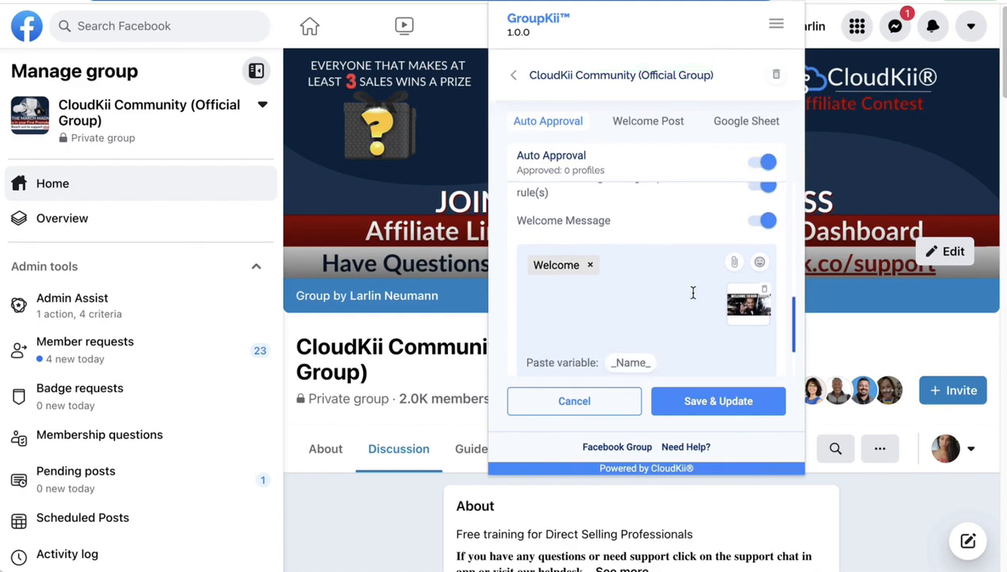
pyautogui.scroll(-3, 692, 293)
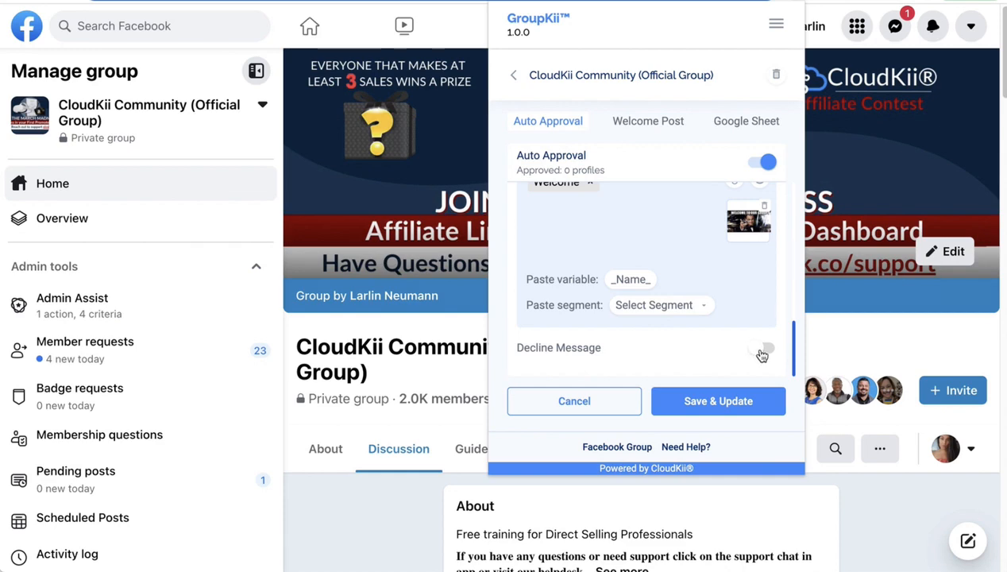
pyautogui.click(753, 350)
pyautogui.scroll(-1, 635, 262)
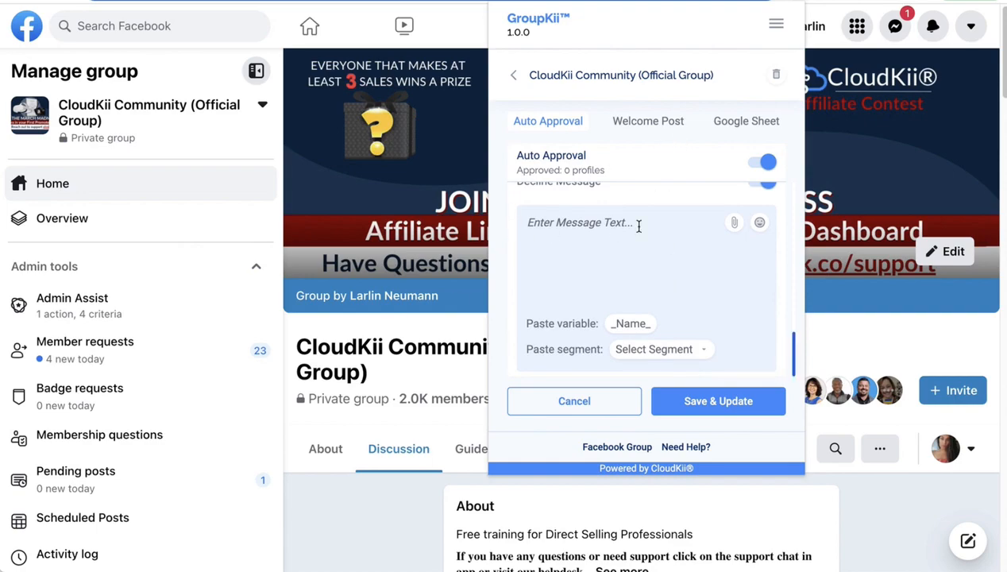
pyautogui.scroll(1, 629, 229)
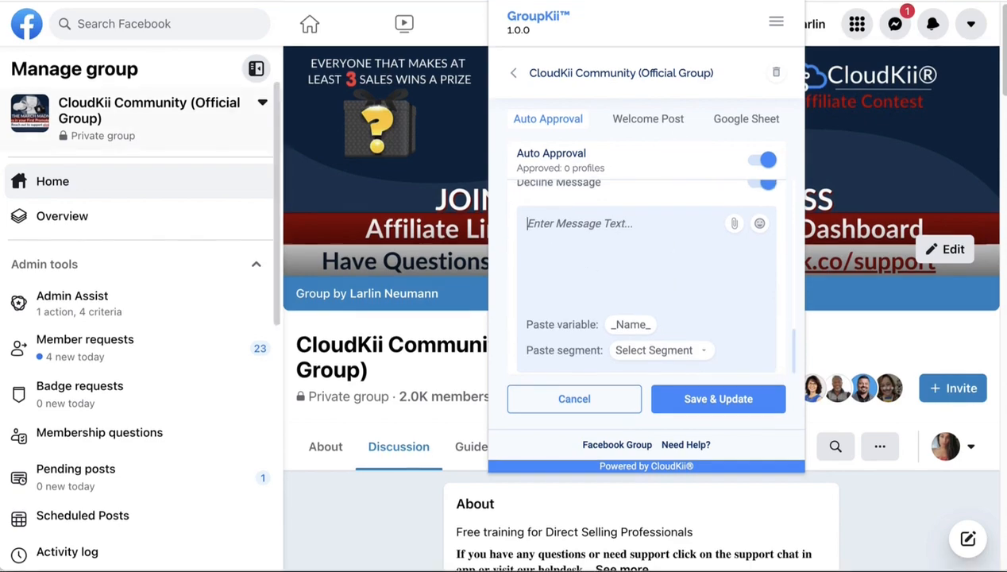
# Start the decline message with "Thank you for your interest in joining The CloudKii® Community".
pyautogui.write('Thank you ')
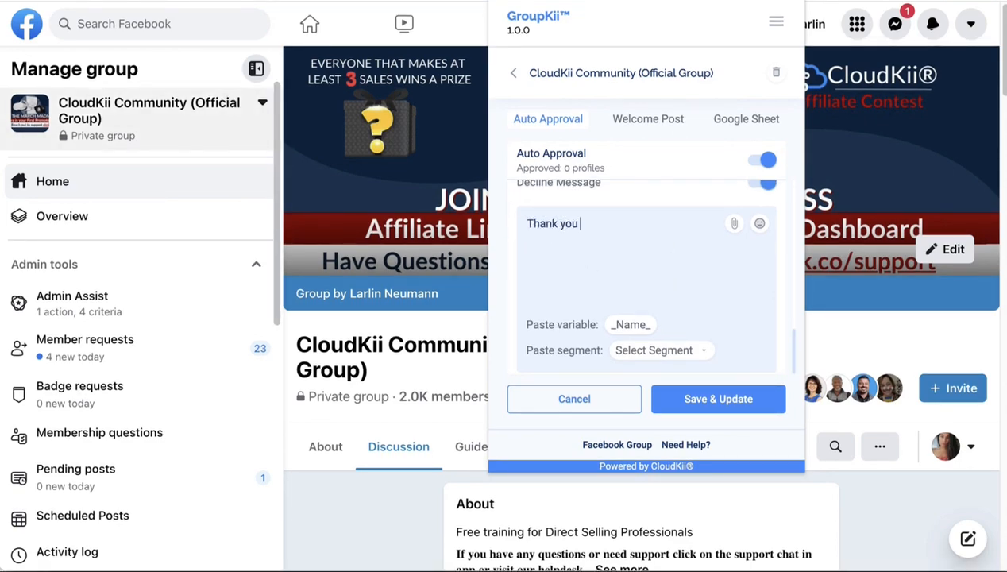
pyautogui.write('for your interest')
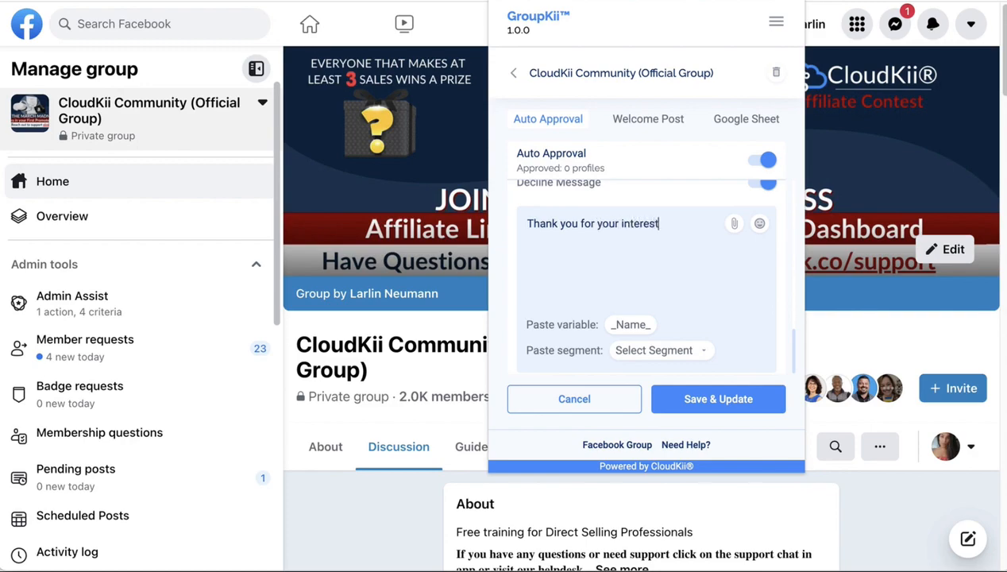
pyautogui.write(' in joinn')
pyautogui.write('ng Th')
pyautogui.press('BackSpace')
pyautogui.press('BackSpace')
pyautogui.write('The Cou')
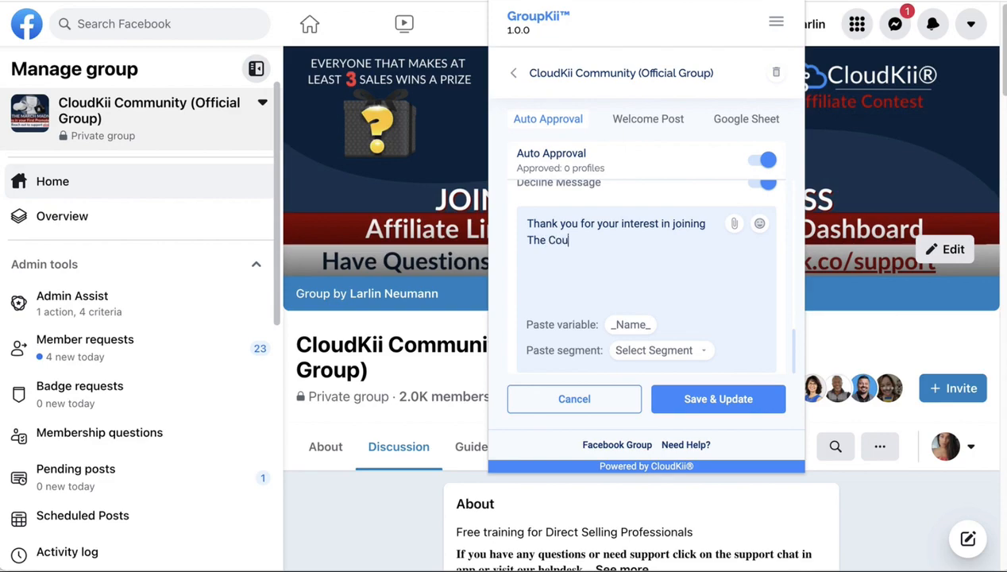
pyautogui.press('BackSpace')
pyautogui.press('BackSpace')
pyautogui.write('loudKii® Community')
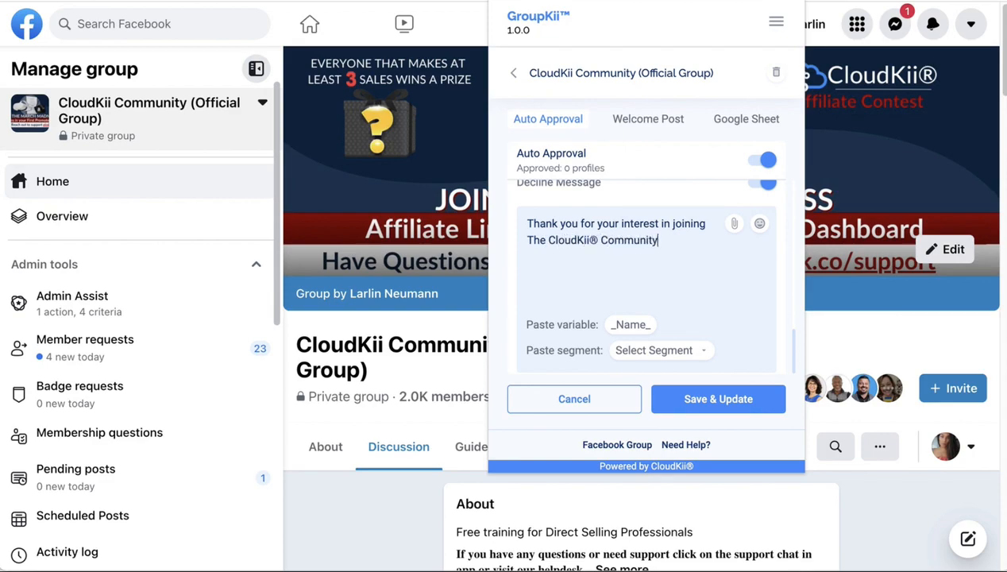
# Continue the decline message with ", unfortantely, we've declined your request".
pyautogui.write(', unfortantely, we')
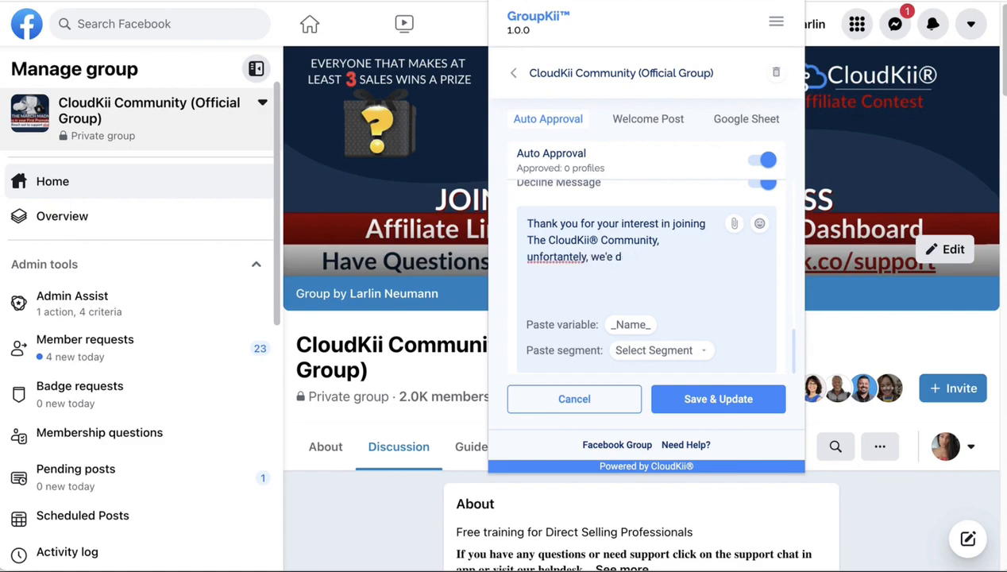
pyautogui.write("'ve declined your r")
pyautogui.write('equest due')
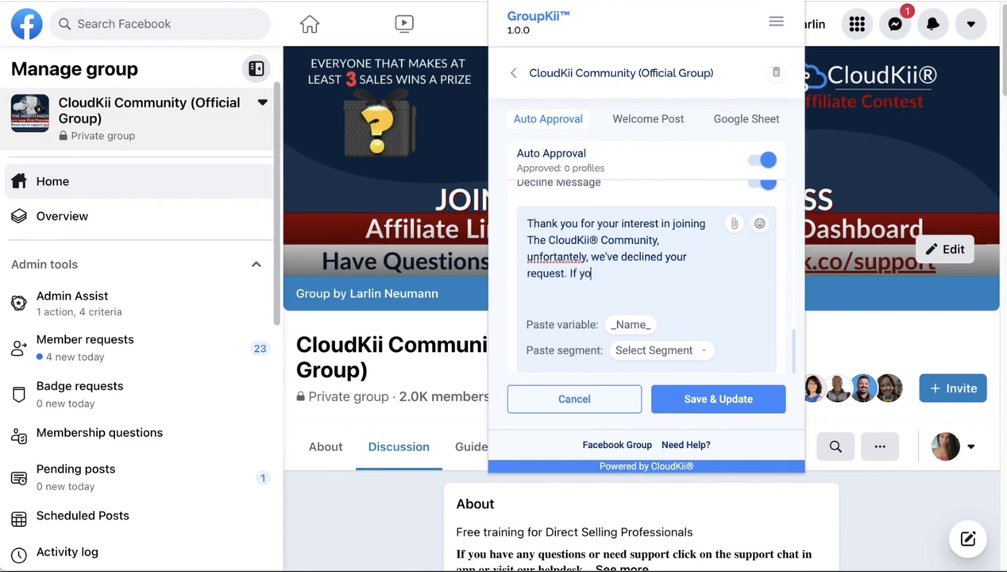
# Finish the decline message with ". If you would like to come back to the group, make sure to fill out all required questions.".
pyautogui.write('. If you would like to come')
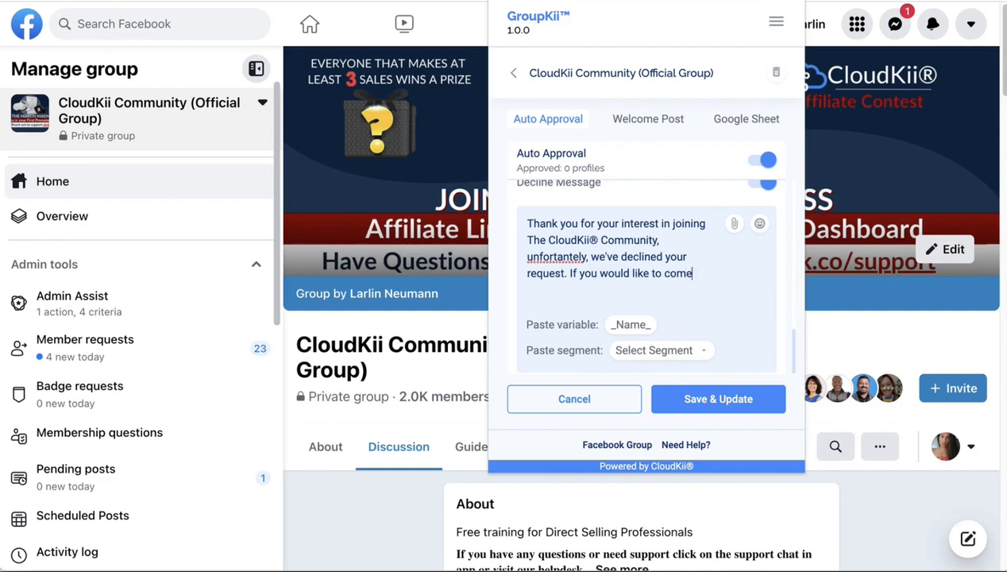
pyautogui.write(' back to the t')
pyautogui.write('roup, make sure to fi')
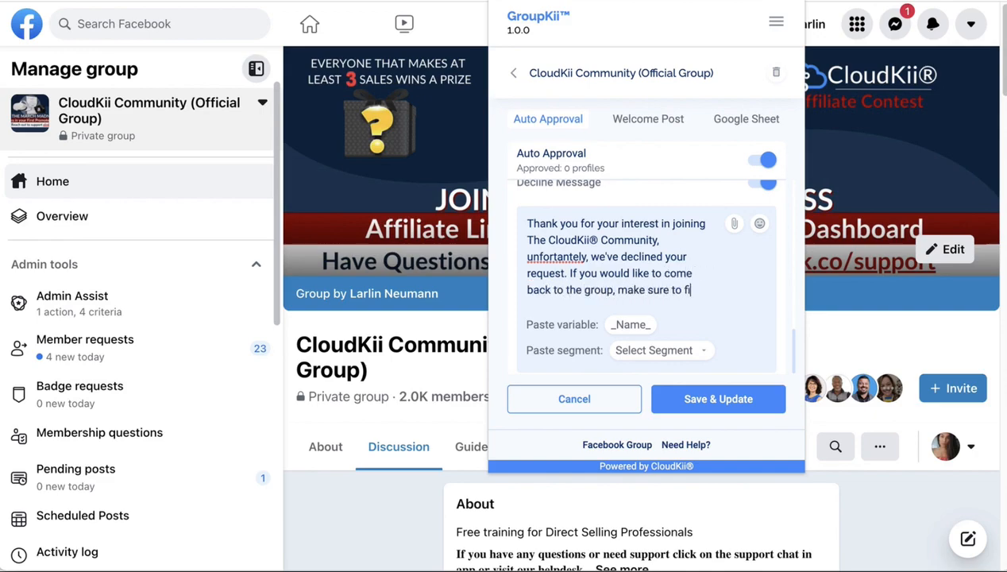
pyautogui.write('ll out all requ')
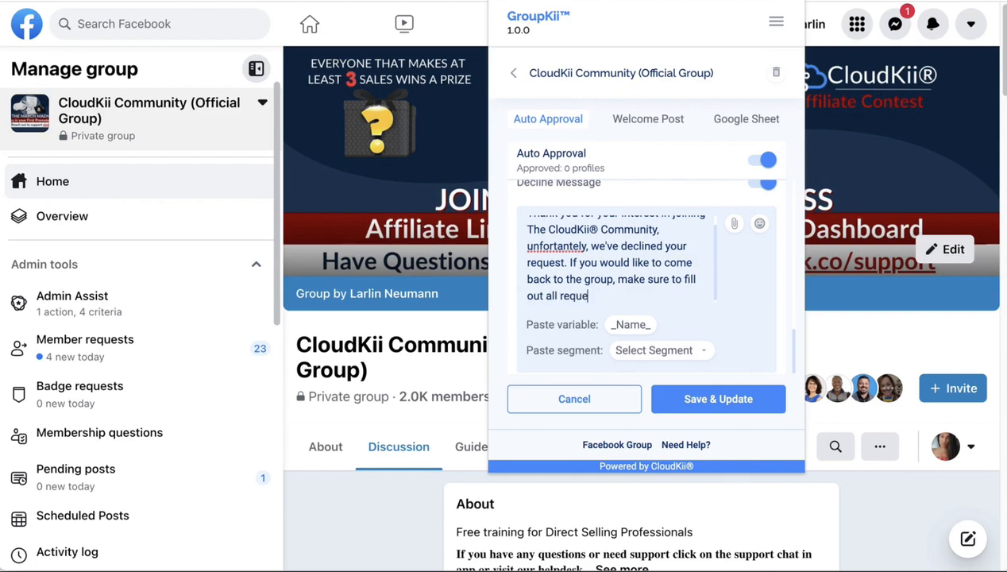
pyautogui.write('ired questions.')
# Correct the spelling of "unfortunately" in the decline message and insert the Name variable followed by a comma after "Thank you".
pyautogui.rightClick(540, 246)
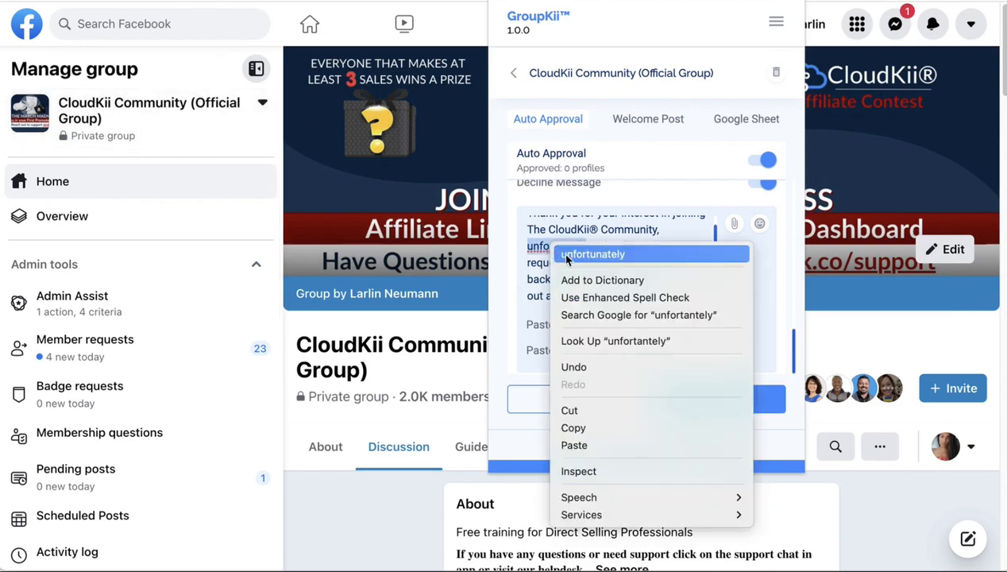
pyautogui.click(548, 251)
pyautogui.scroll(5, 619, 278)
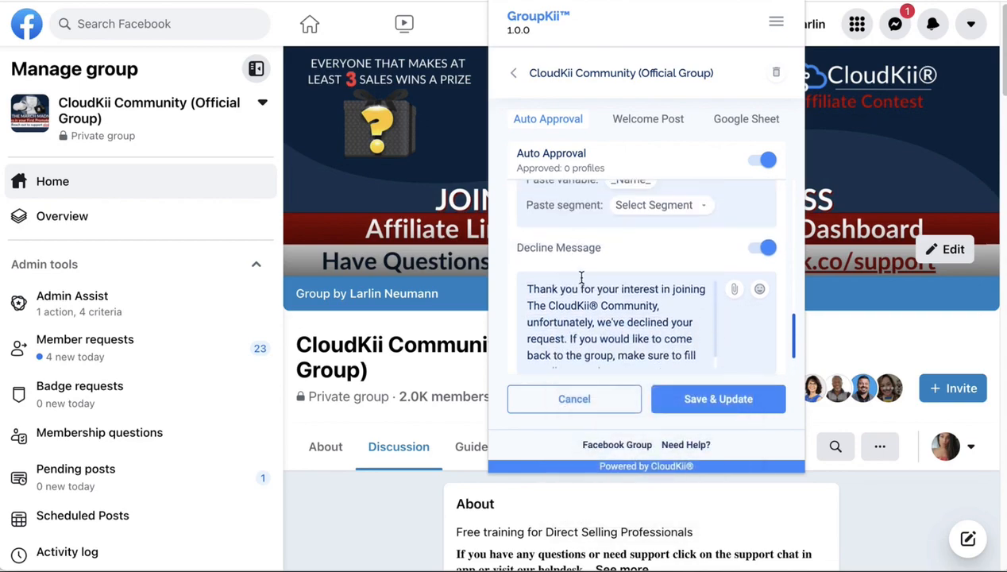
pyautogui.click(580, 286)
pyautogui.scroll(-3, 620, 349)
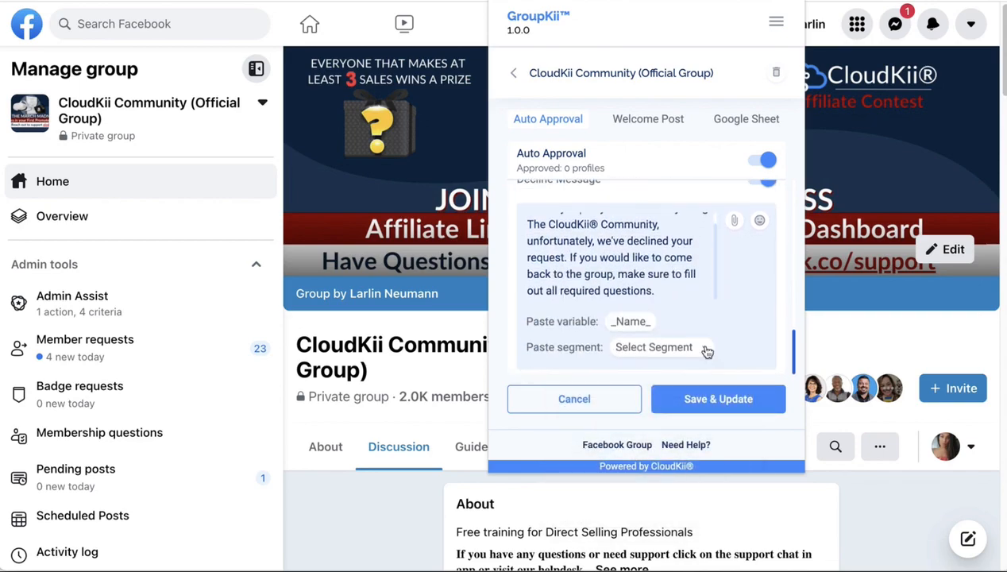
pyautogui.click(630, 321)
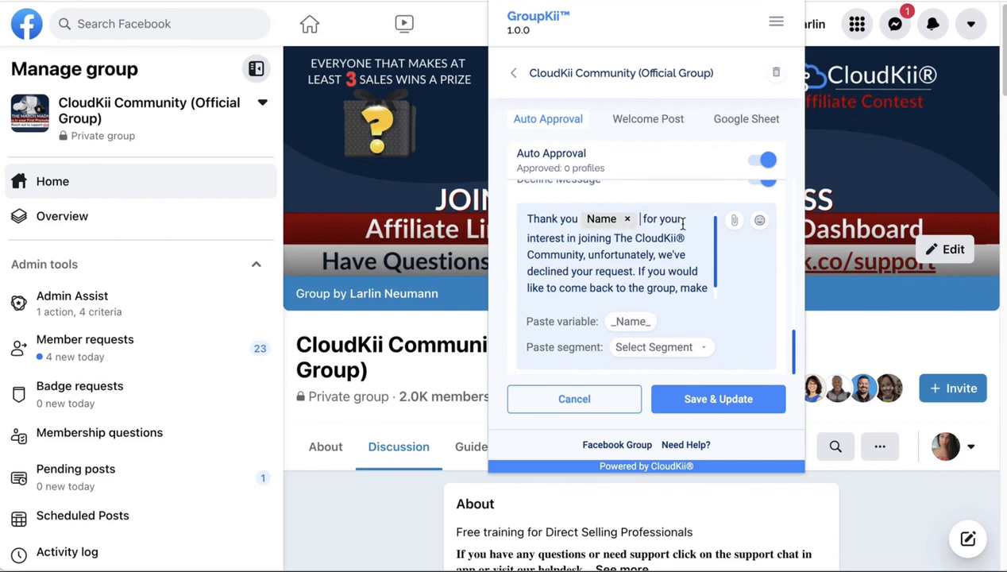
pyautogui.write(',')
pyautogui.scroll(-1, 641, 263)
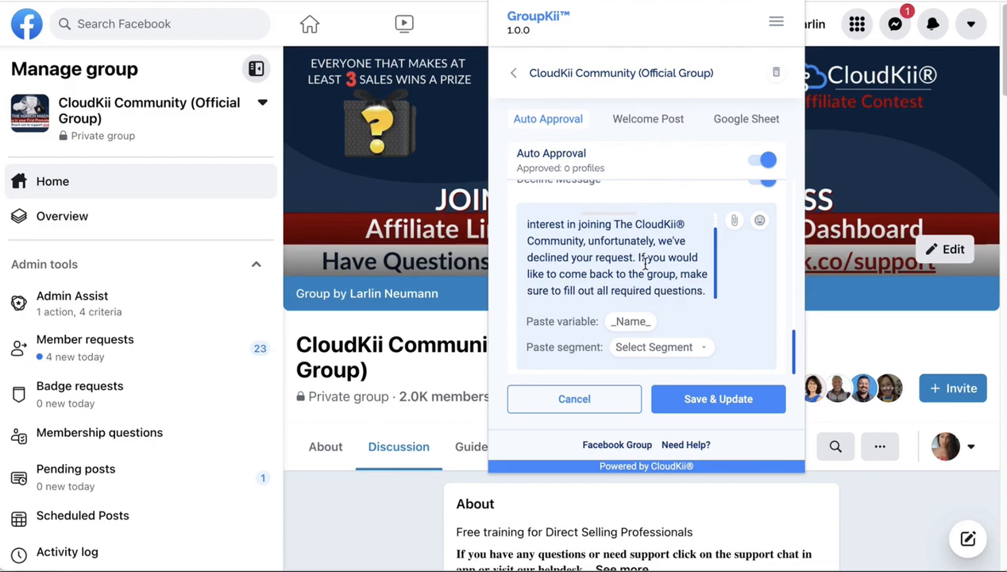
# Save the decline message and check it in the reopened CloudKii Community (Official Group) settings.
pyautogui.click(703, 404)
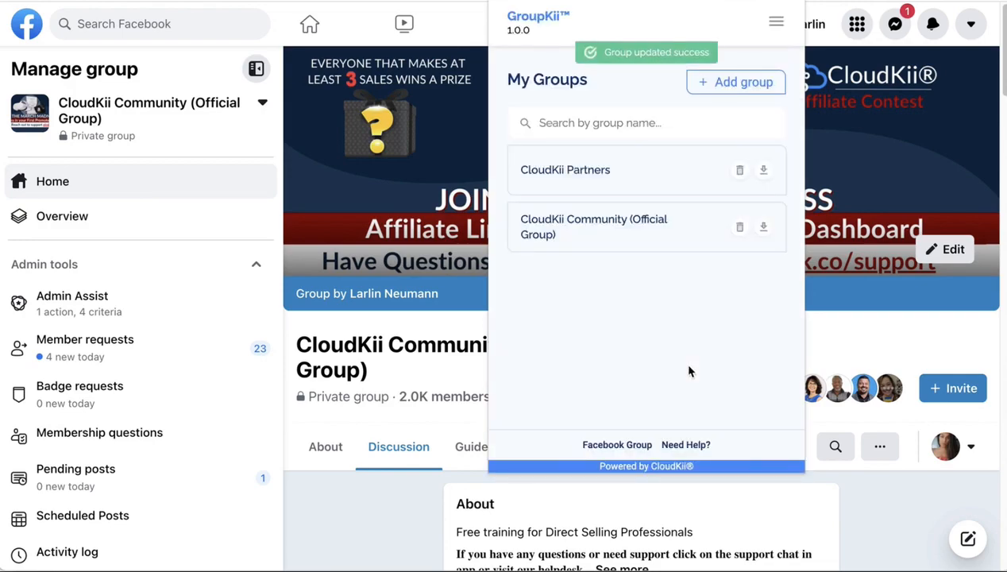
pyautogui.click(624, 237)
pyautogui.scroll(5, 667, 286)
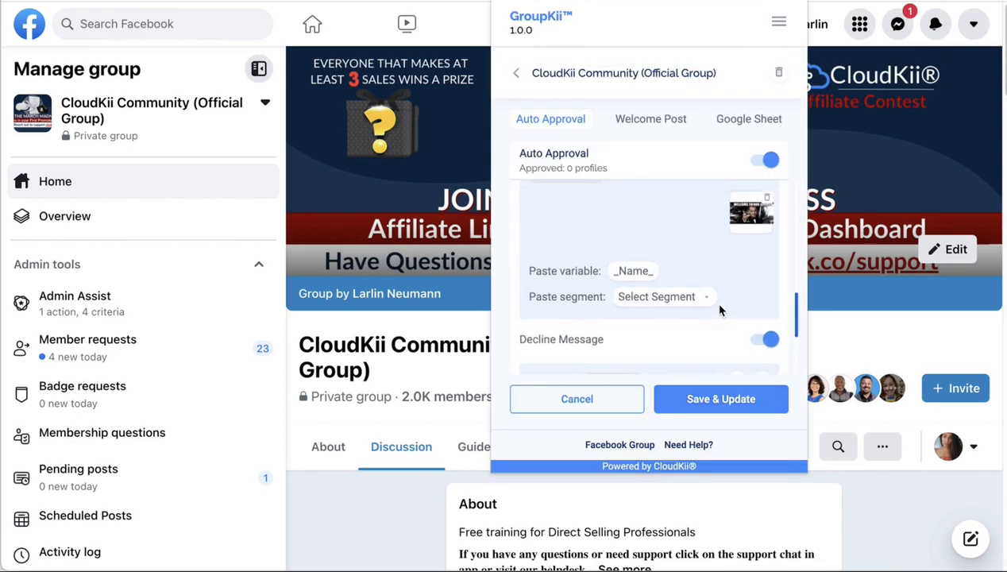
pyautogui.scroll(-5, 666, 313)
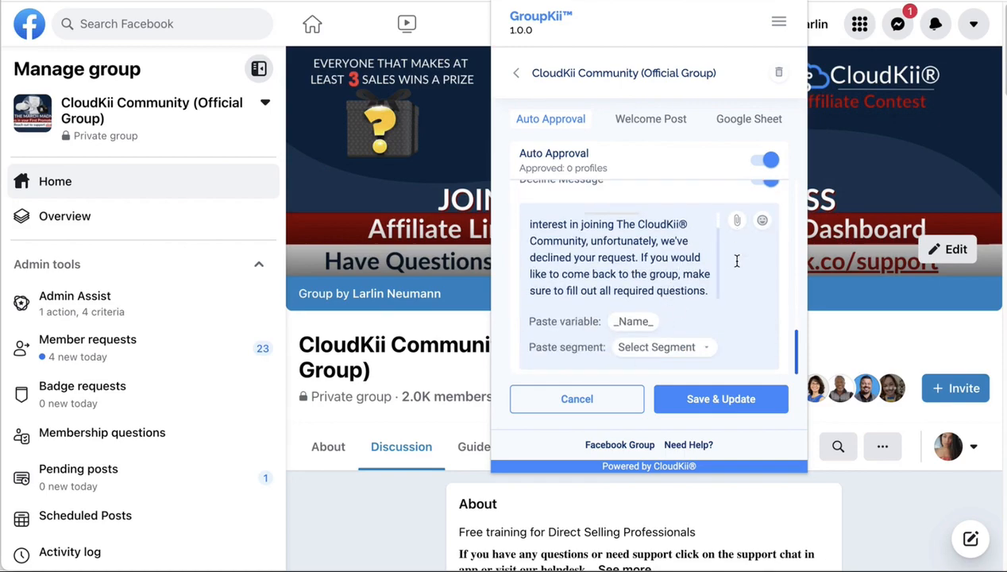
pyautogui.click(720, 399)
pyautogui.click(685, 232)
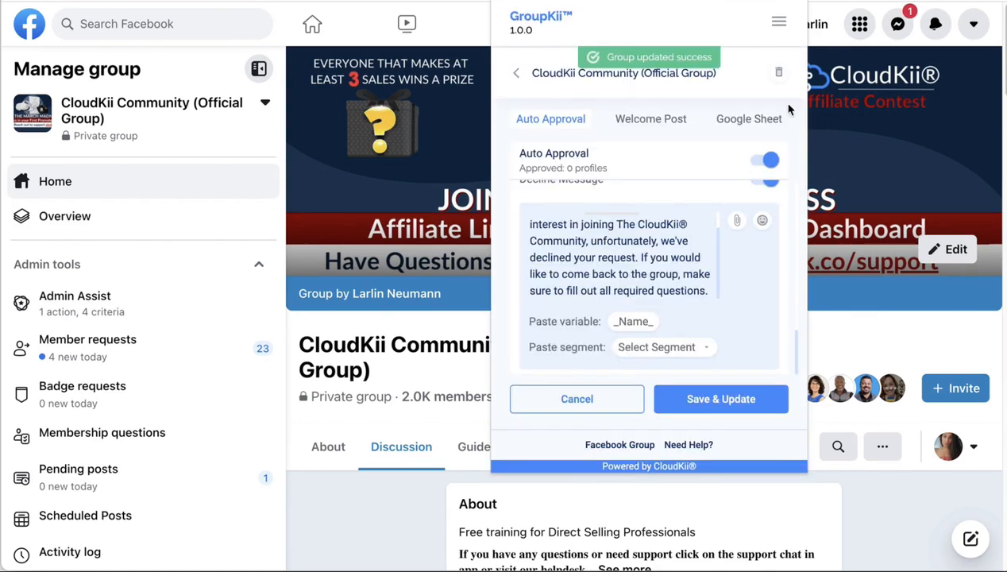
# Replace the welcome post's image with the "welcome to the group" picture from the Desktop and save the group.
pyautogui.click(656, 123)
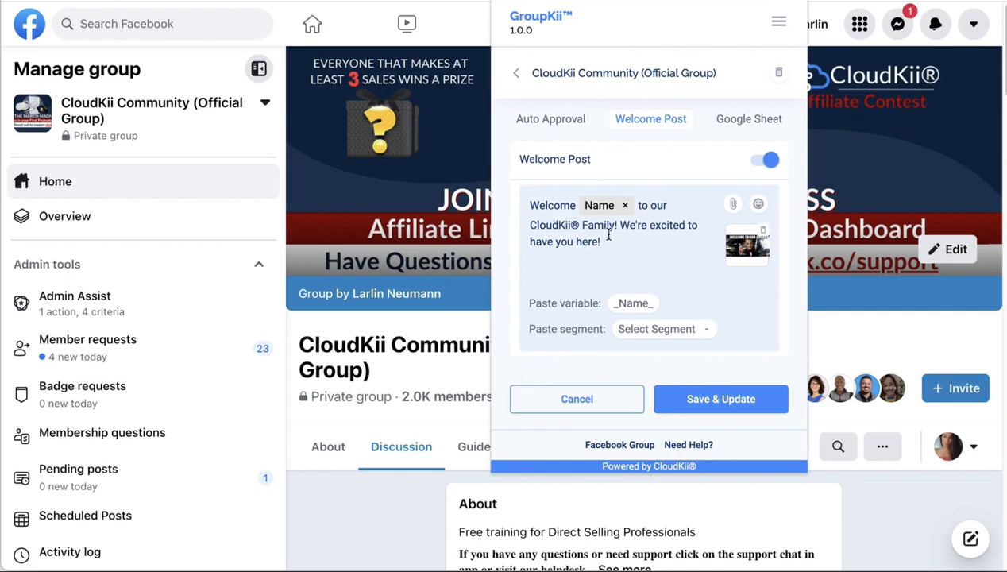
pyautogui.click(763, 234)
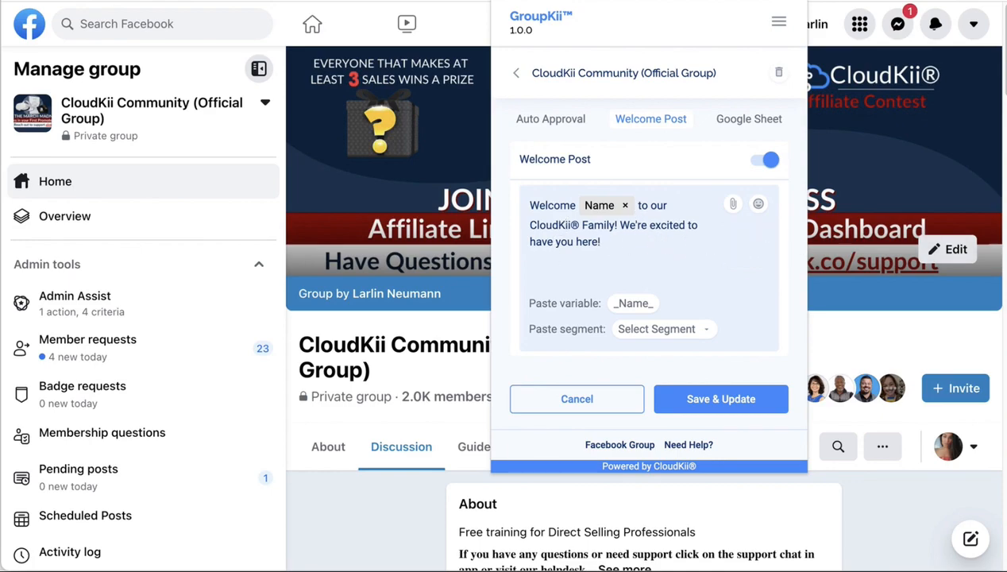
pyautogui.click(733, 205)
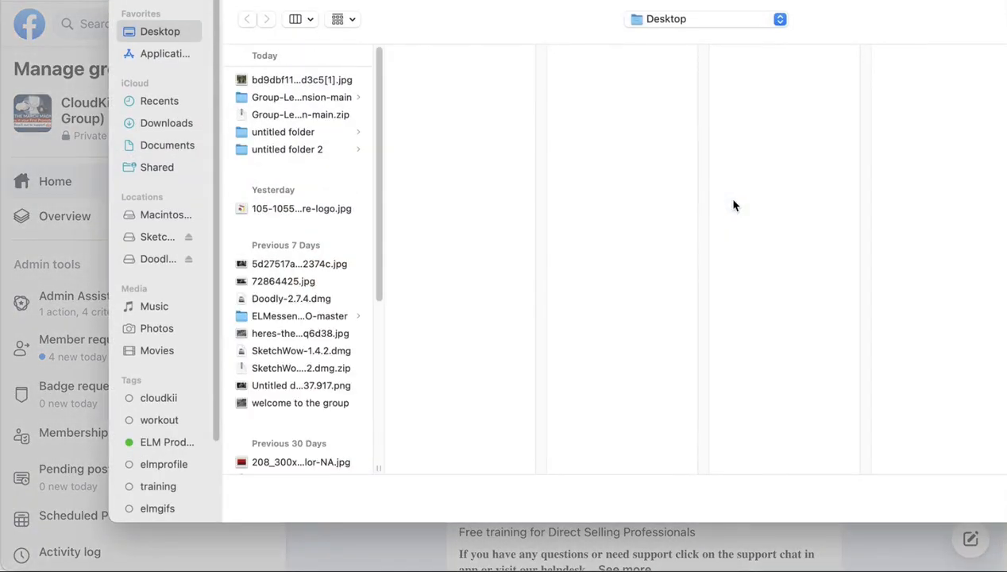
pyautogui.click(279, 336)
pyautogui.click(261, 402)
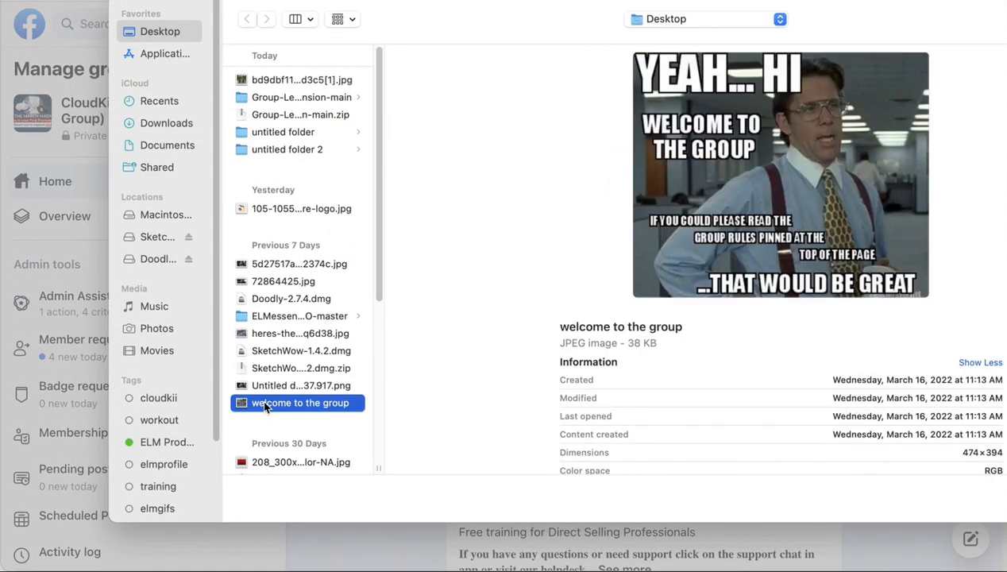
pyautogui.doubleClick(319, 403)
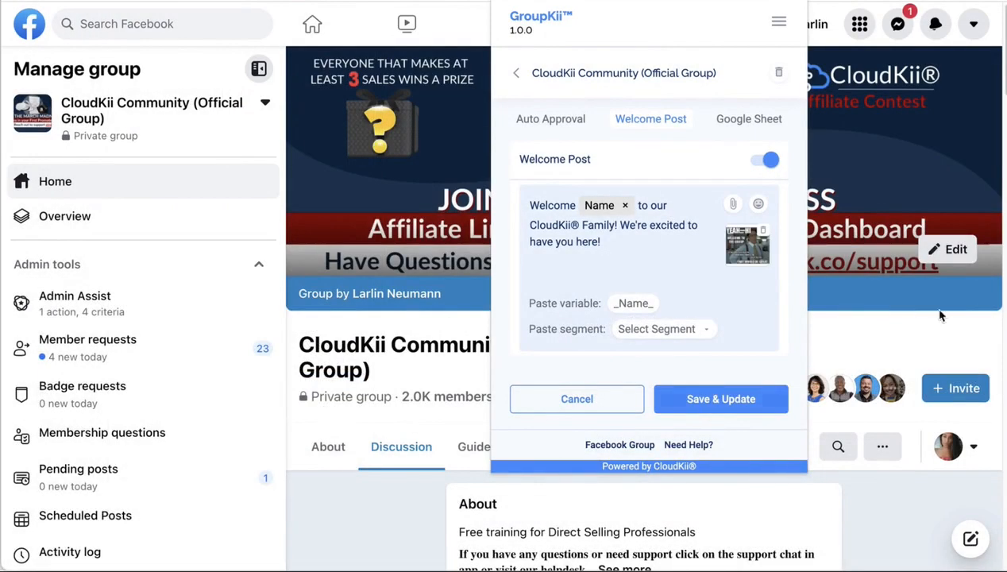
pyautogui.click(717, 398)
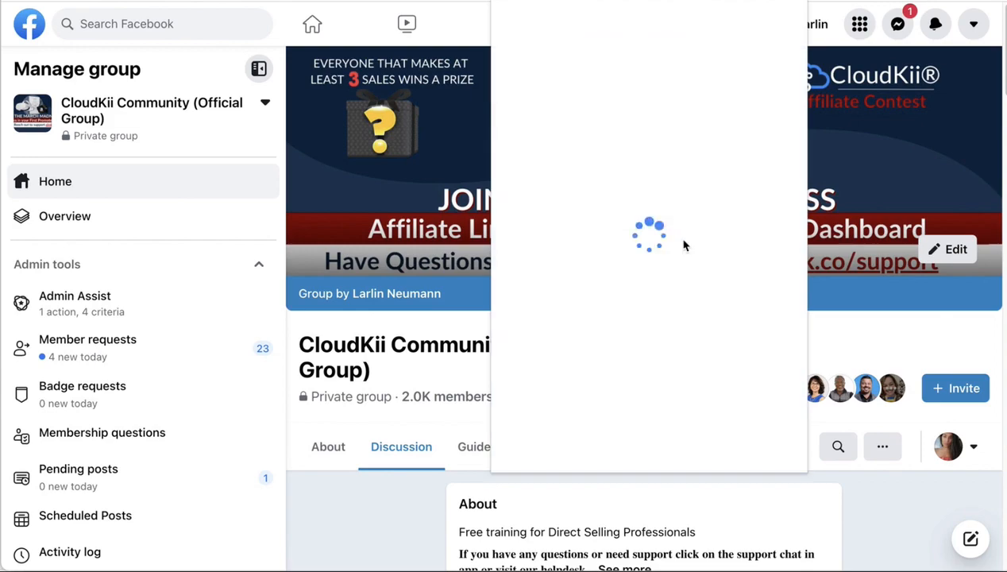
# Open the Google Sheet data from the group's auto-save settings, and save and reopen the group.
pyautogui.click(732, 120)
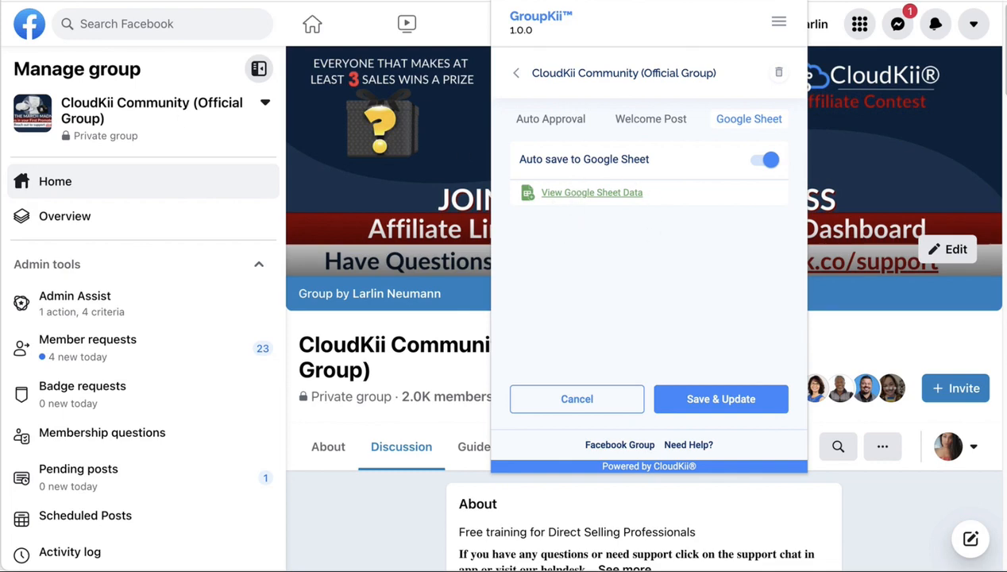
pyautogui.click(592, 192)
pyautogui.click(744, 406)
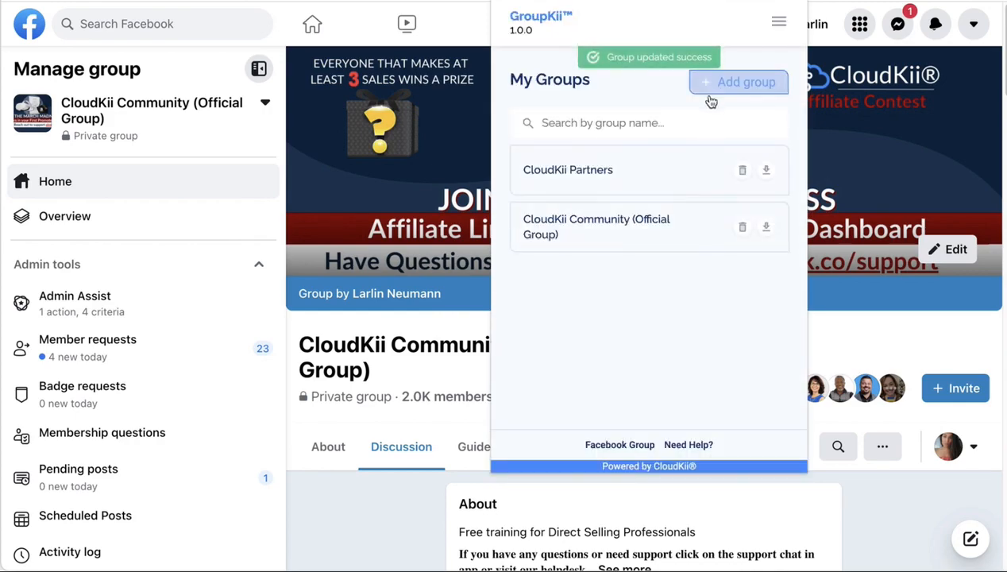
pyautogui.click(710, 100)
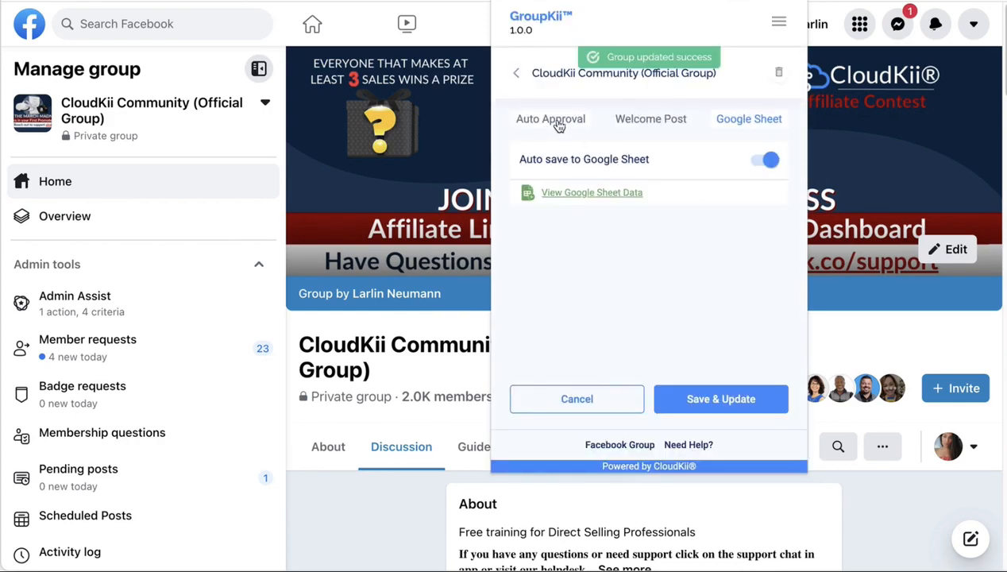
# Clear the located-or-lives-in requirement from the group's auto-approval criteria.
pyautogui.click(559, 121)
pyautogui.scroll(5, 723, 205)
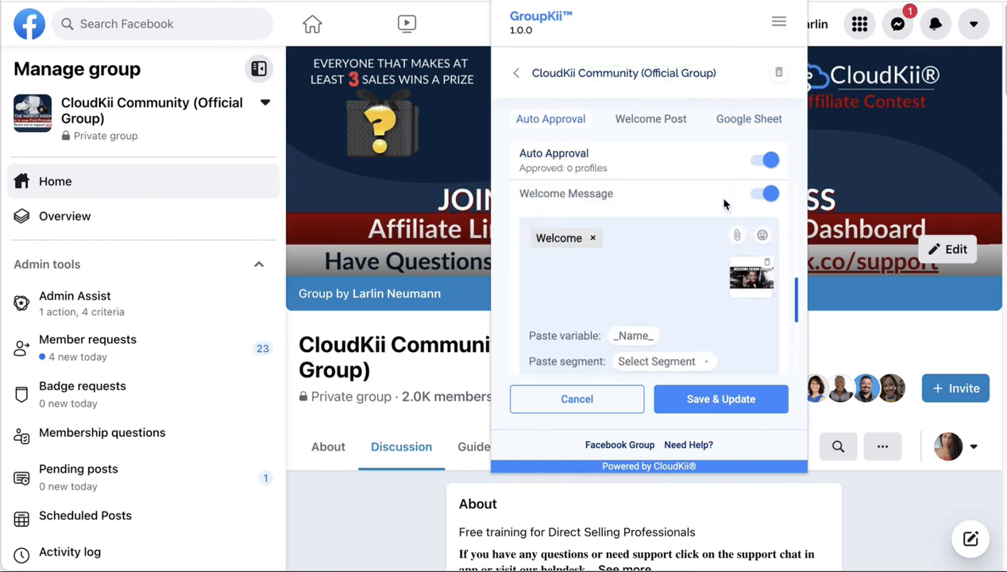
pyautogui.scroll(5, 724, 205)
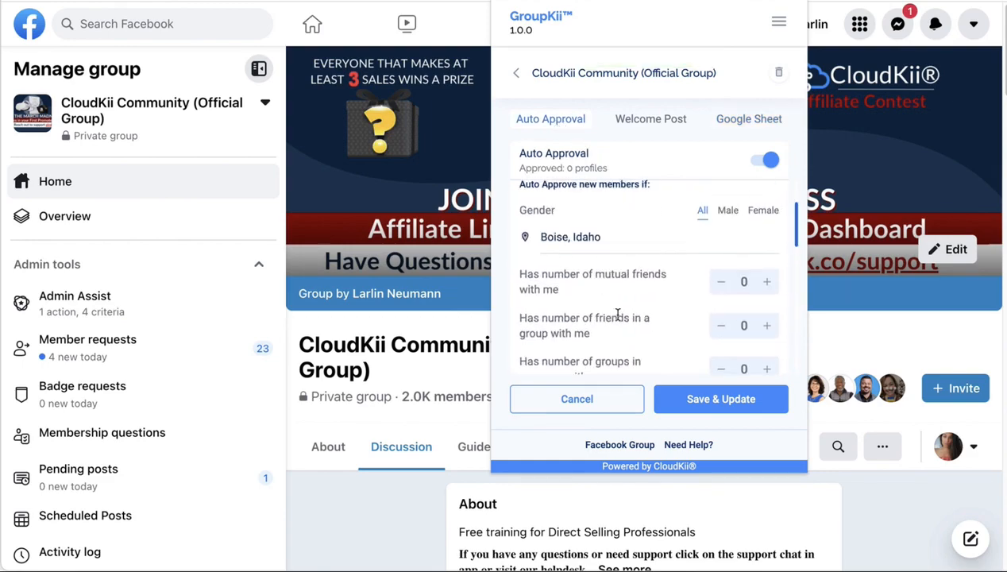
pyautogui.scroll(2, 618, 316)
pyautogui.tripleClick(606, 335)
pyautogui.press('BackSpace')
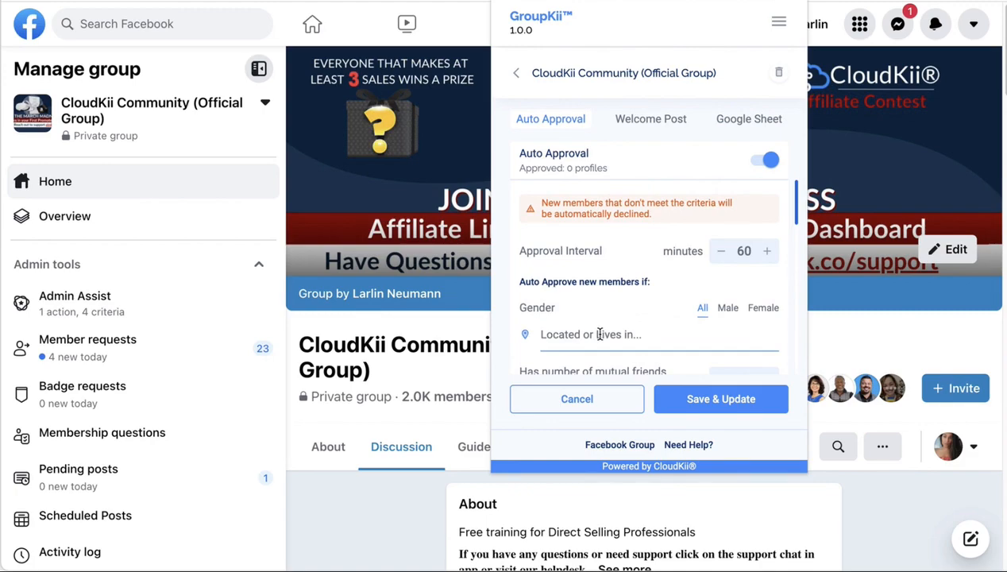
pyautogui.click(597, 309)
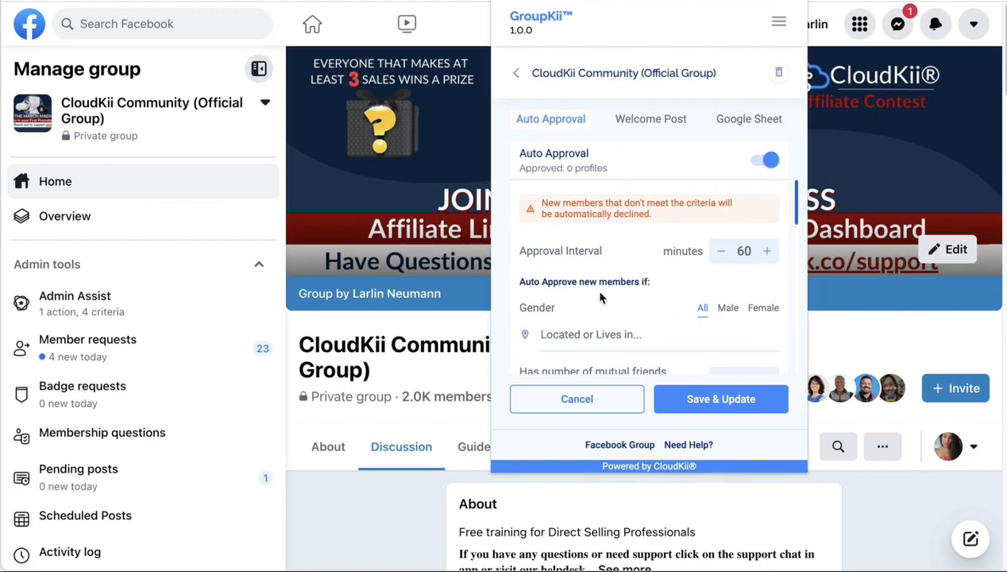
pyautogui.click(554, 323)
# Review the remaining auto-approval criteria, the welcome message and the decline message of the group.
pyautogui.scroll(-1, 570, 328)
pyautogui.scroll(-2, 570, 328)
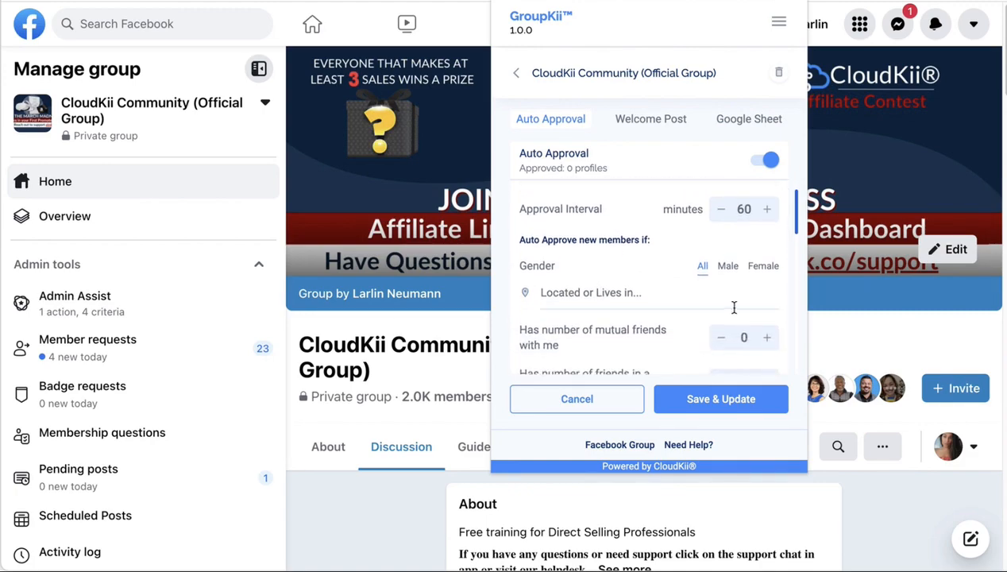
pyautogui.scroll(-1, 643, 273)
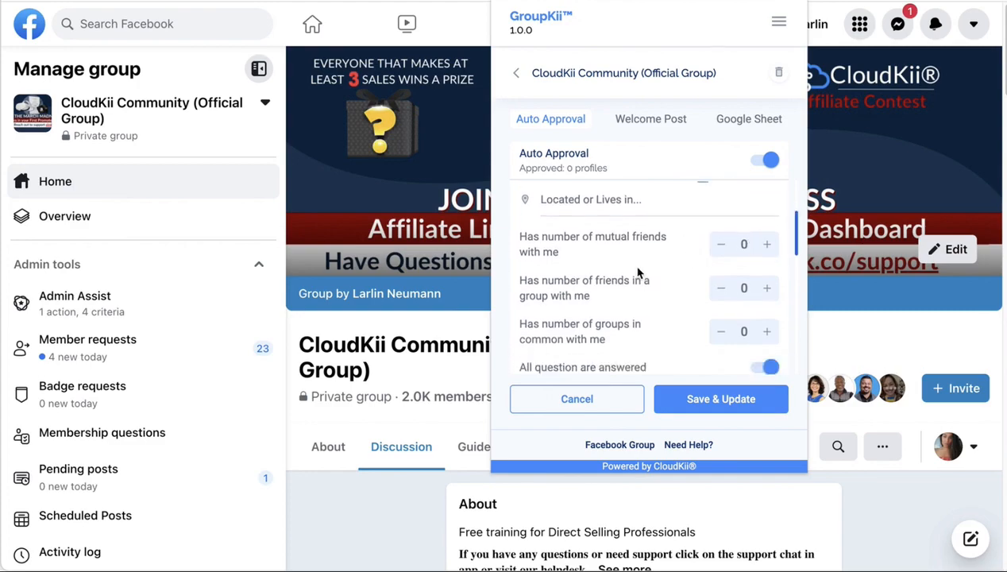
pyautogui.scroll(-2, 614, 273)
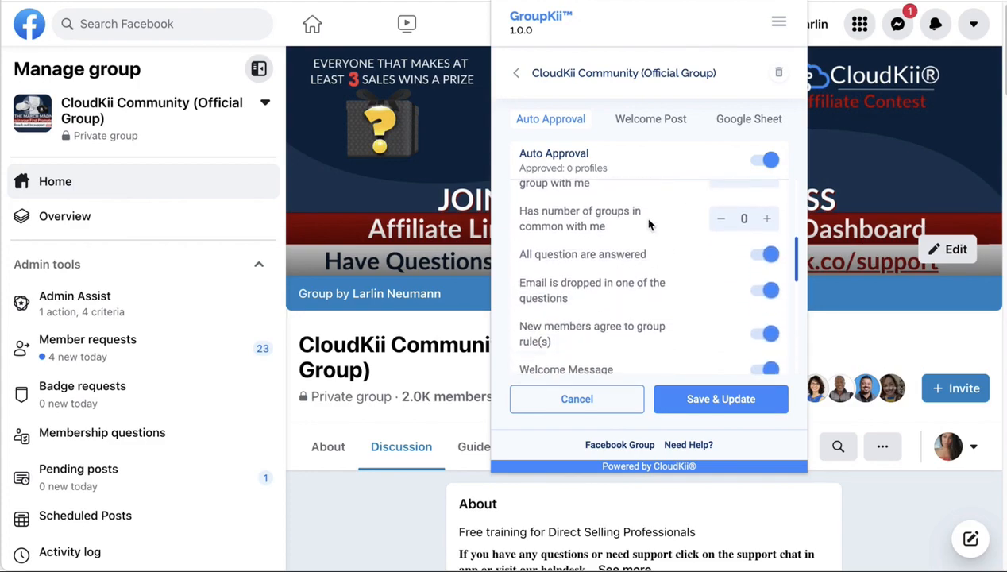
pyautogui.scroll(1, 650, 222)
pyautogui.scroll(-1, 656, 242)
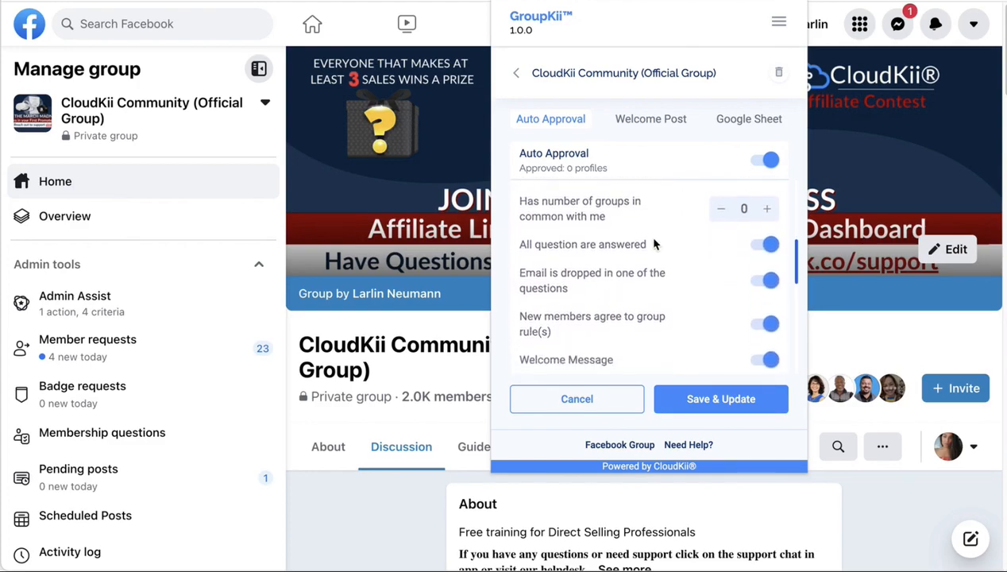
pyautogui.scroll(1, 659, 240)
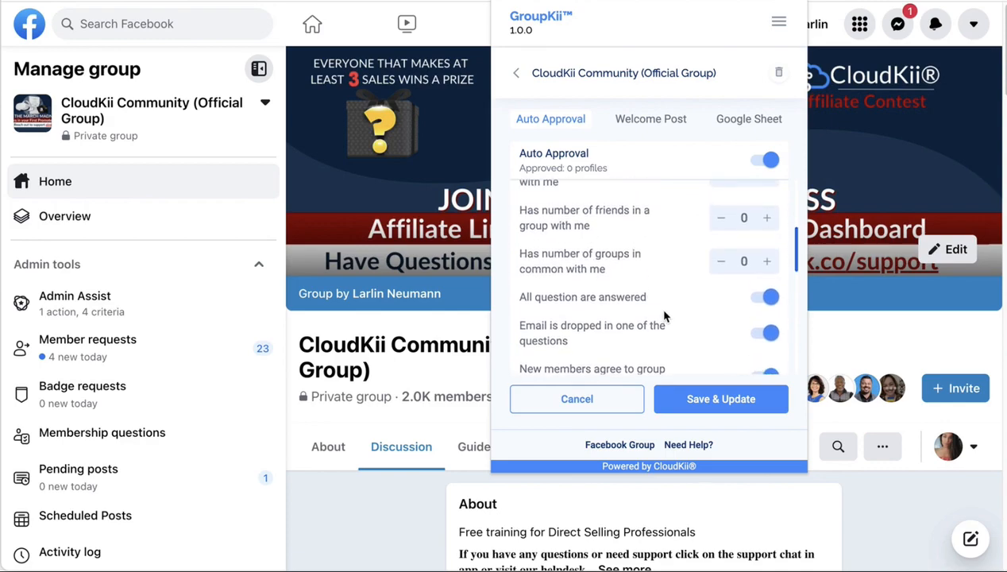
pyautogui.scroll(-1, 650, 252)
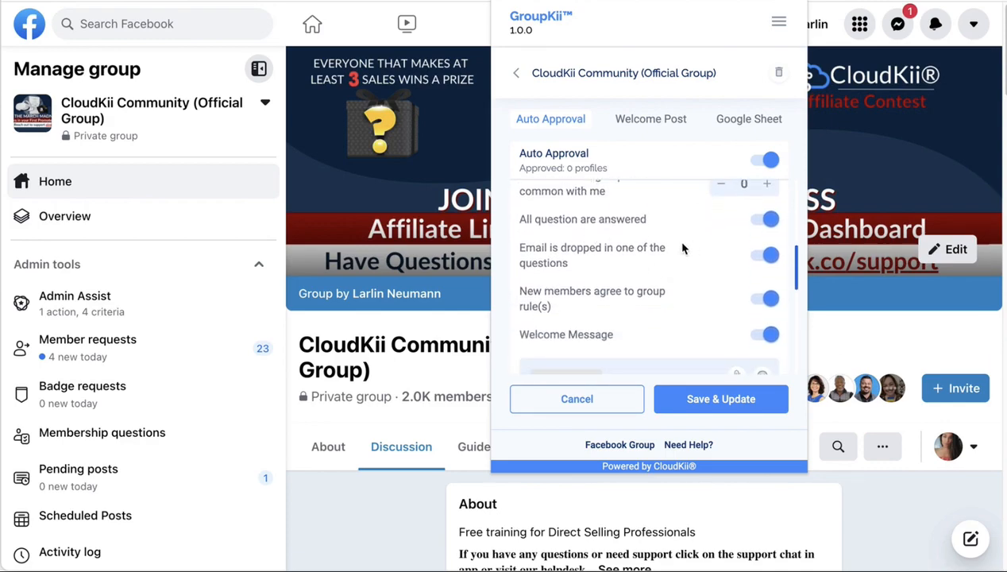
pyautogui.scroll(-3, 604, 306)
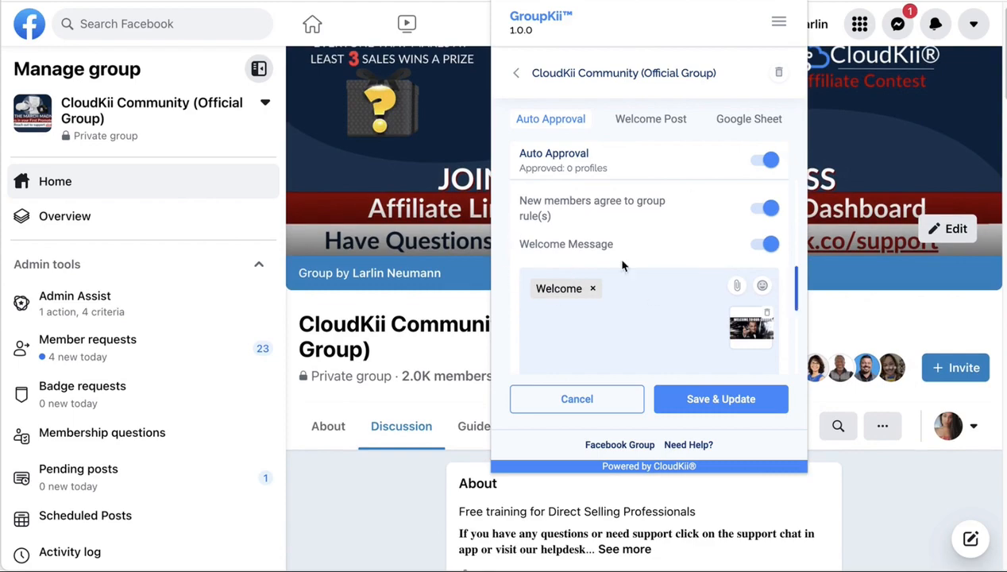
pyautogui.scroll(-5, 665, 328)
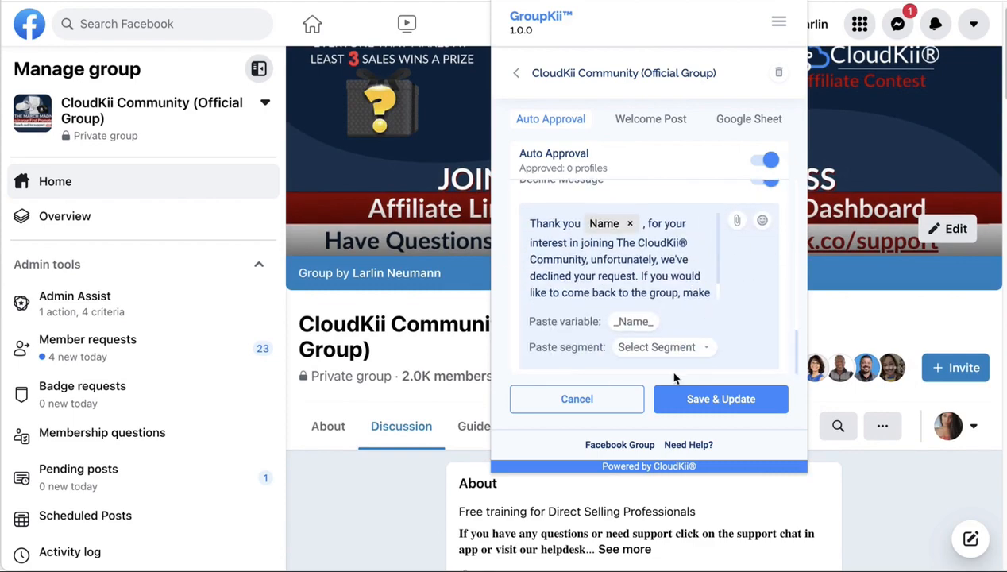
pyautogui.scroll(1, 636, 262)
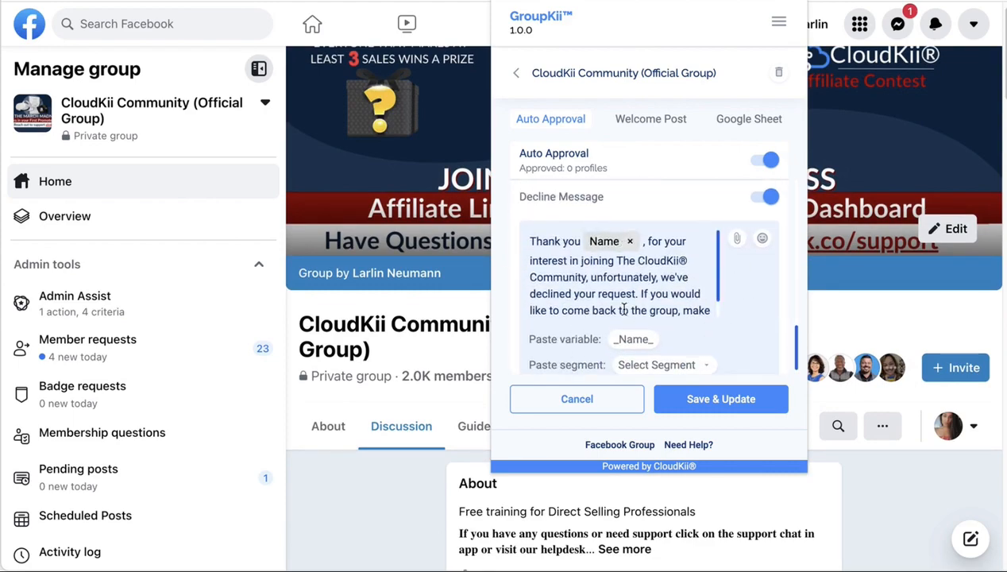
# Set the approval interval to 3 minutes, save the group and close the extension.
pyautogui.scroll(7, 621, 278)
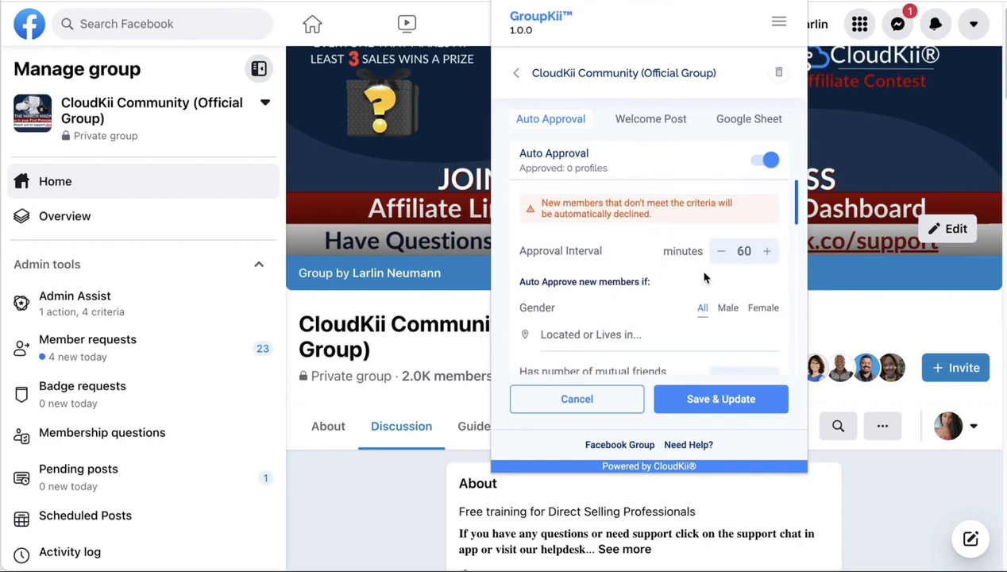
pyautogui.doubleClick(747, 250)
pyautogui.write('3')
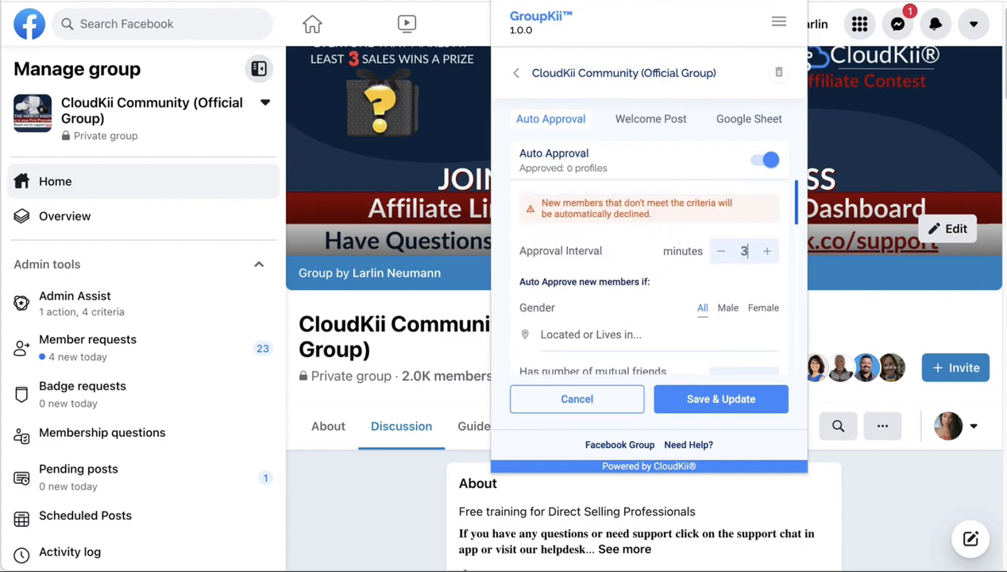
pyautogui.click(717, 409)
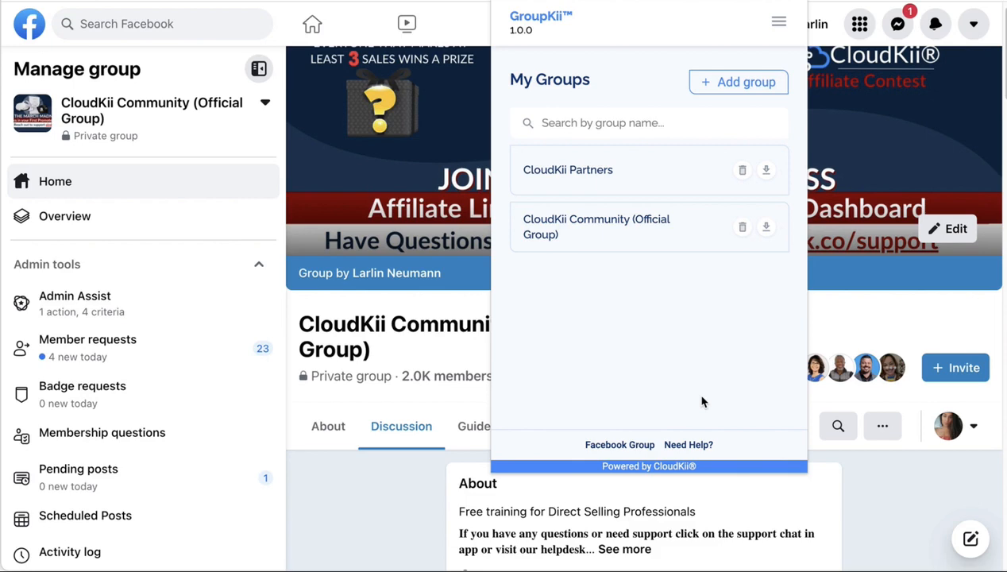
pyautogui.press('Escape')
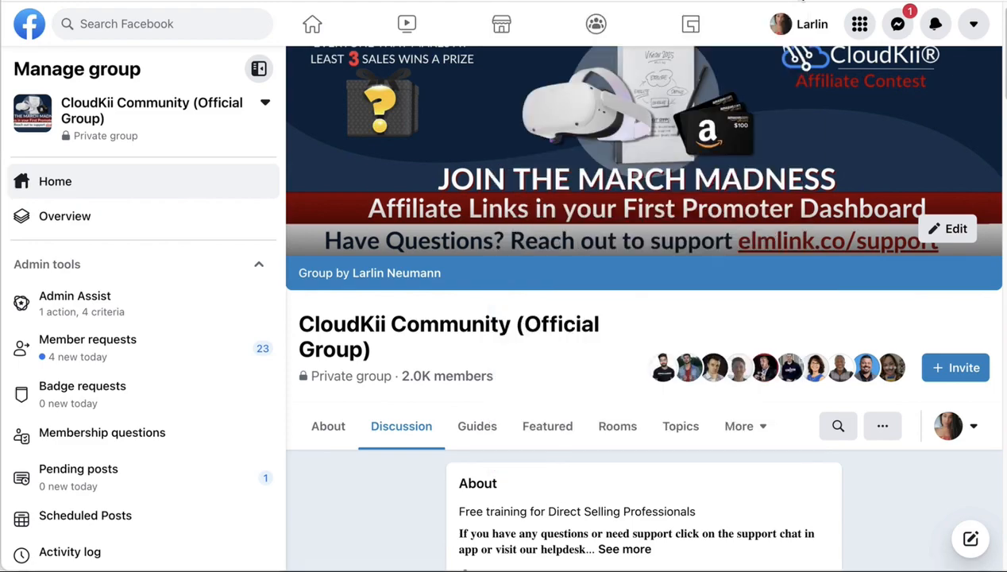